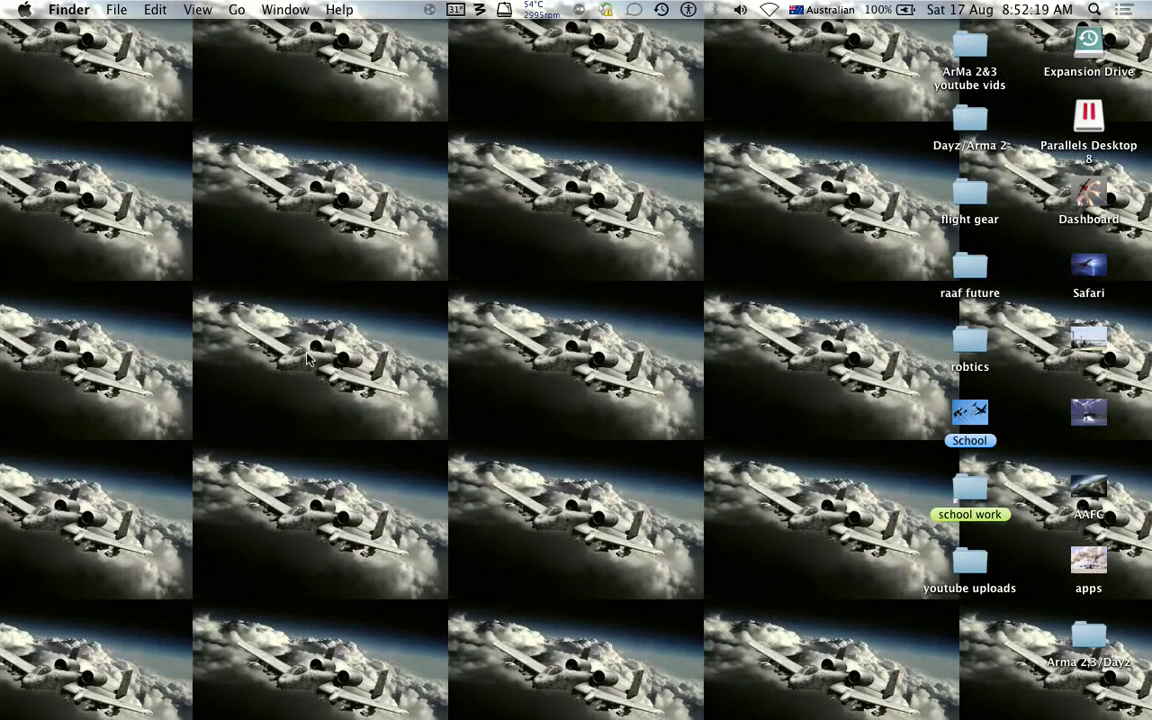
# Open the com.focus-home.farmingsim2013 folder inside Containers in the home folder's Library
pyautogui.press('super+shift+h')
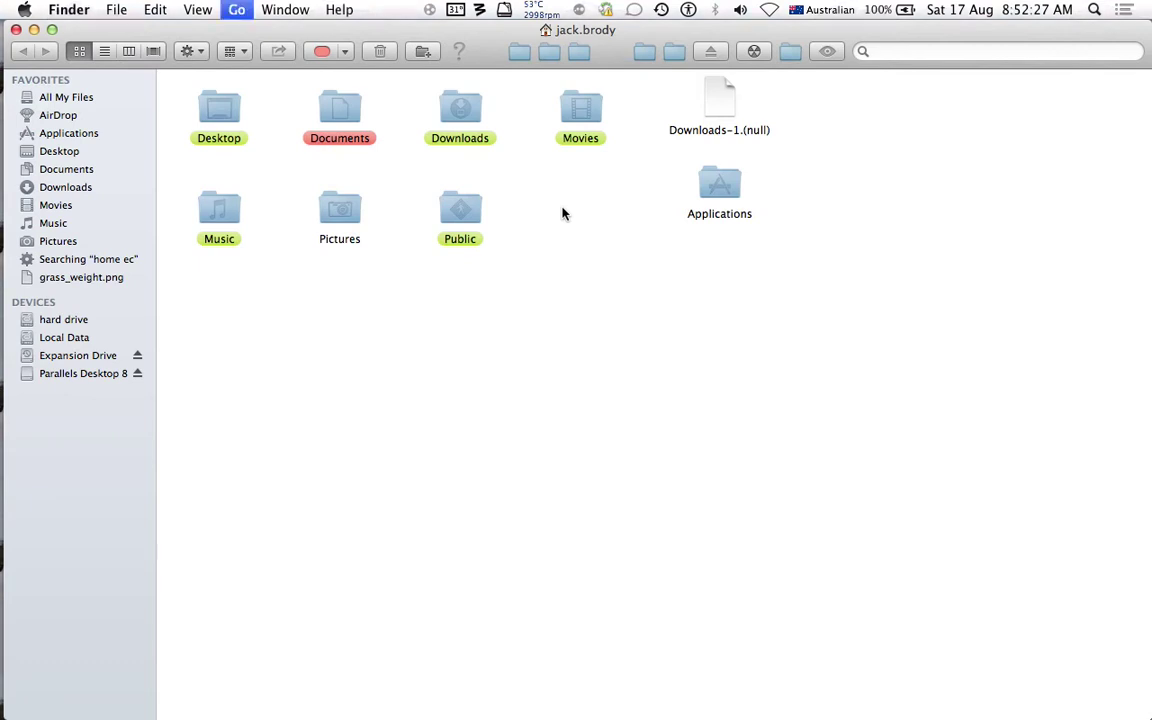
pyautogui.press('super+shift+g')
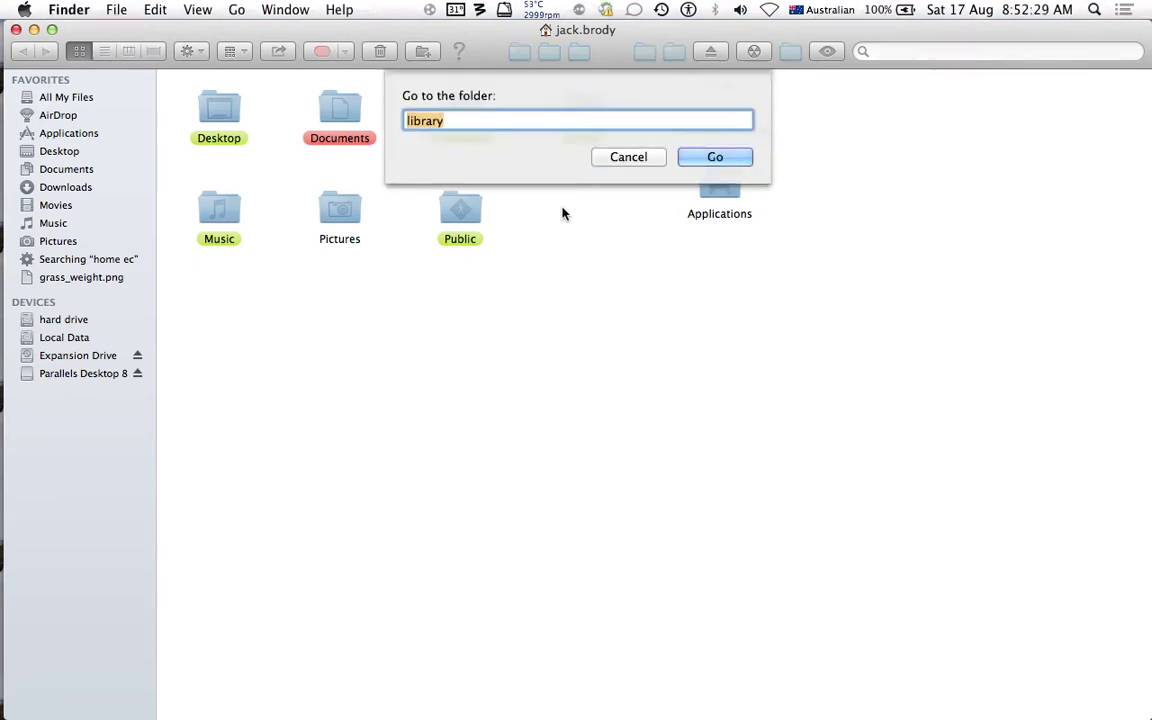
pyautogui.press('Return')
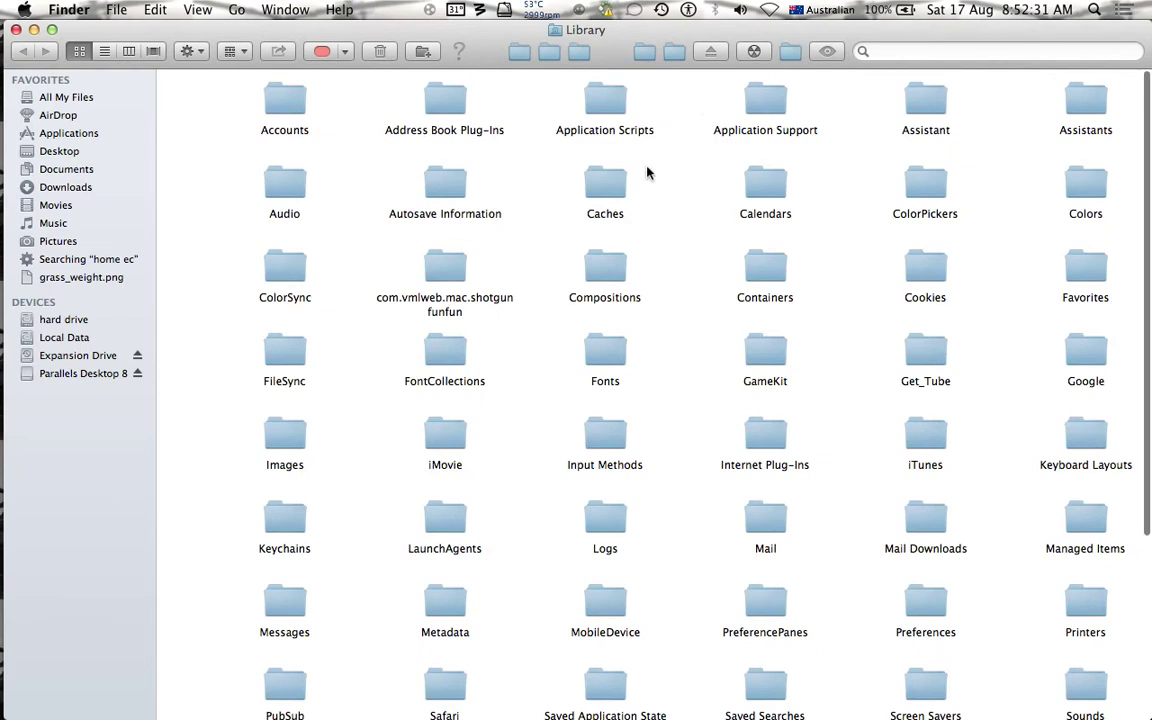
pyautogui.doubleClick(770, 262)
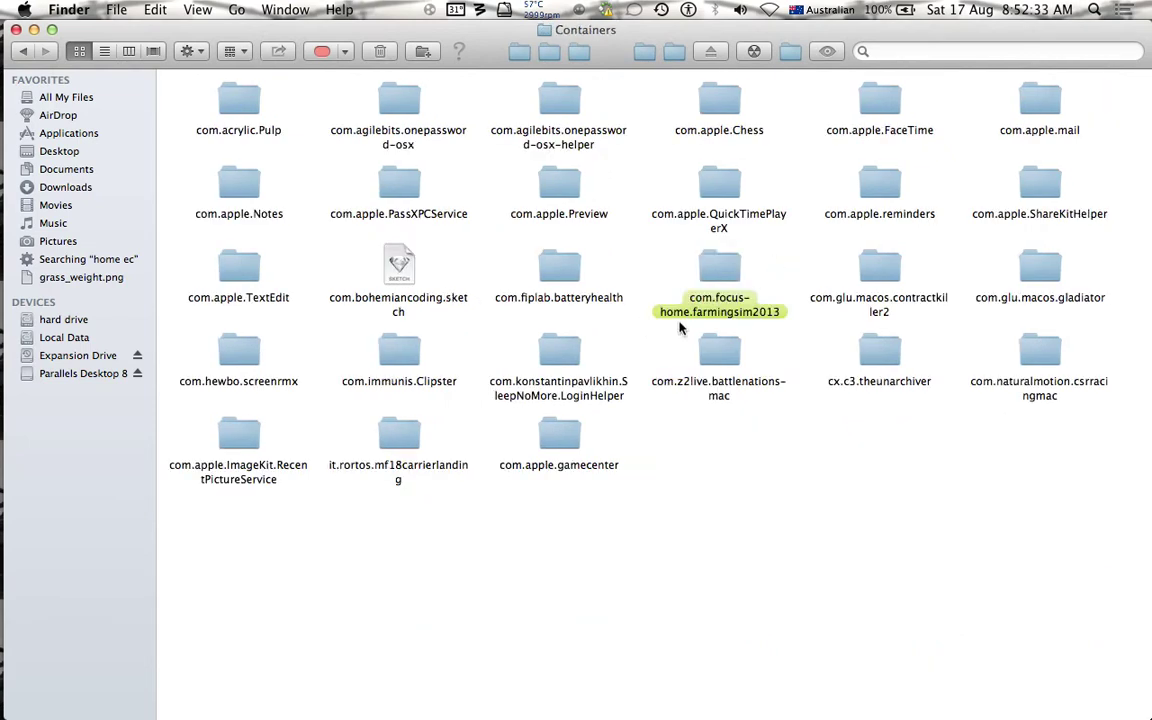
pyautogui.doubleClick(737, 279)
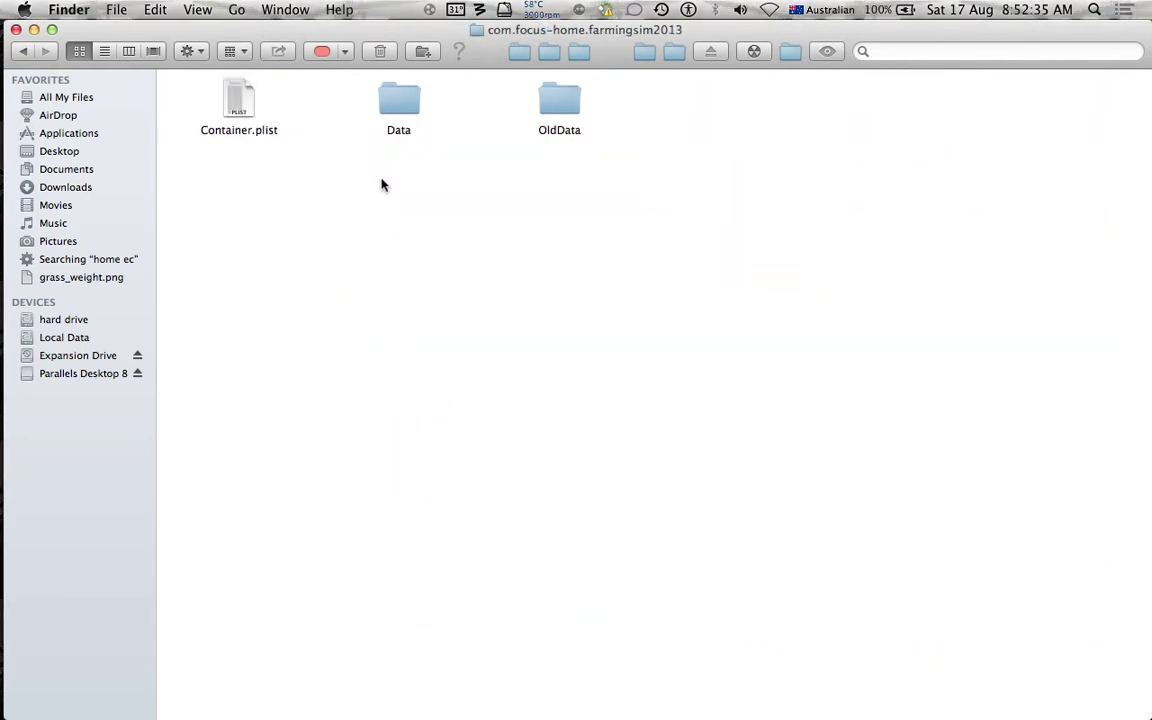
# Open the FarmingSimulator2013 folder under Data, Library, Application Support in the game's container
pyautogui.doubleClick(407, 111)
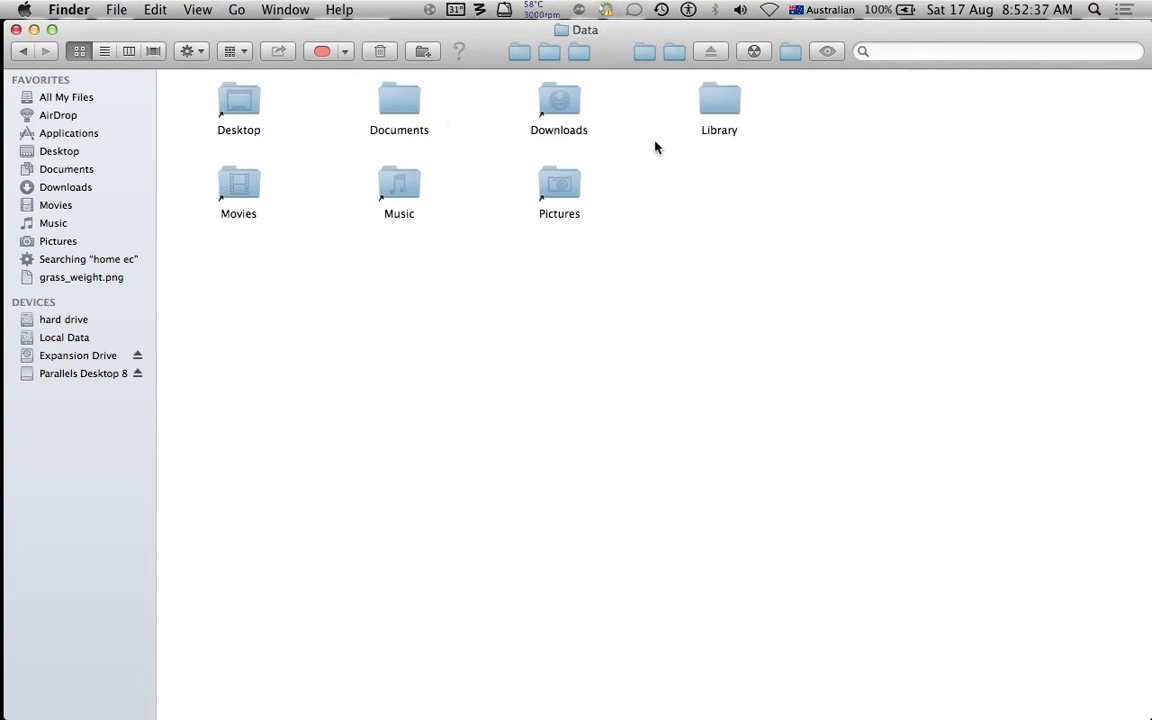
pyautogui.click(710, 117)
pyautogui.doubleClick(710, 117)
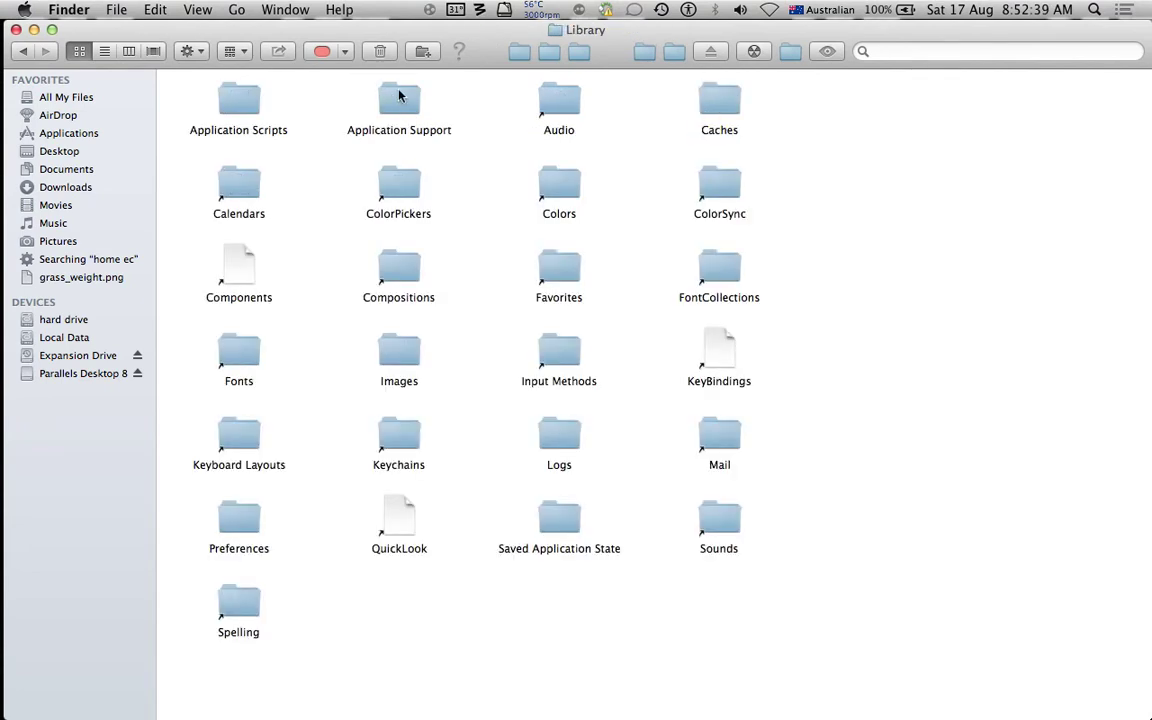
pyautogui.doubleClick(399, 95)
pyautogui.doubleClick(399, 97)
pyautogui.click(399, 92)
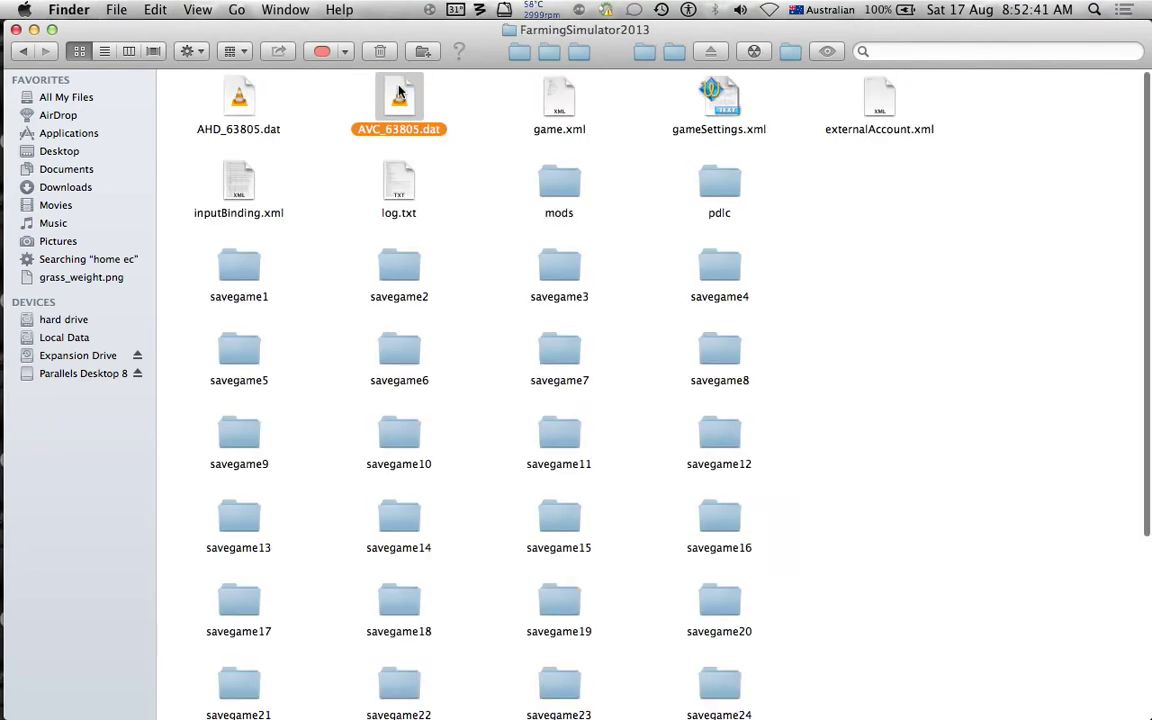
# Open the PoliceCamaroV2 folder inside the game's mods folder
pyautogui.doubleClick(560, 182)
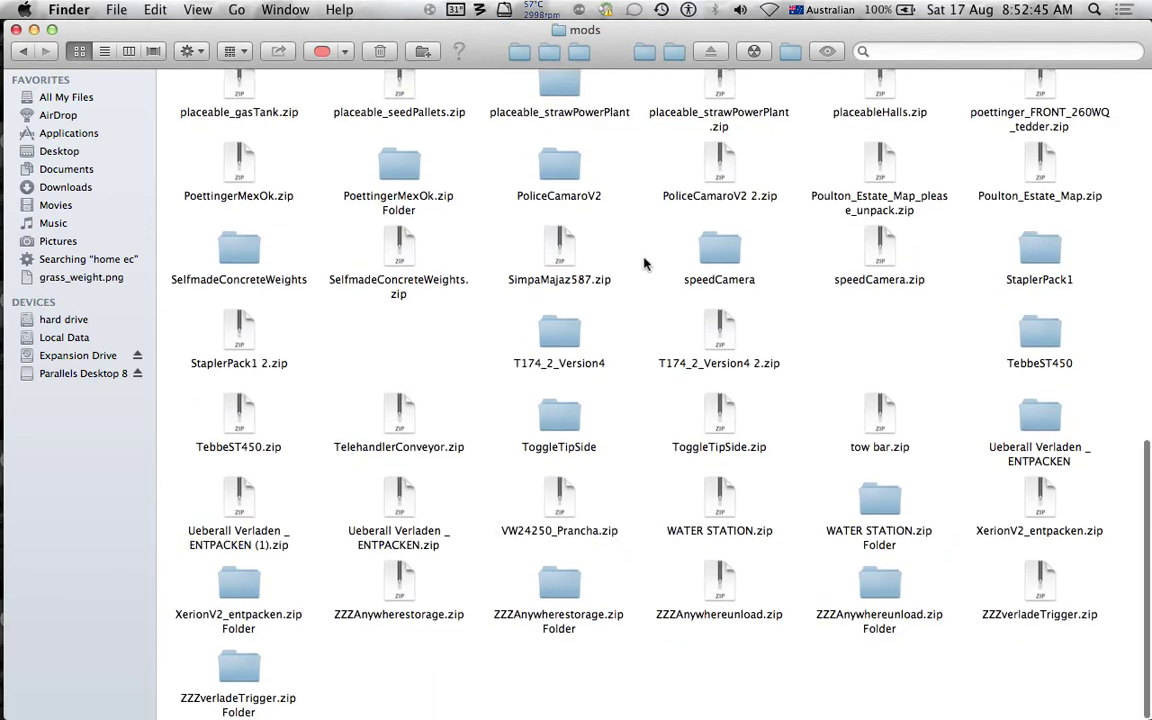
pyautogui.scroll(2, 645, 263)
pyautogui.doubleClick(560, 217)
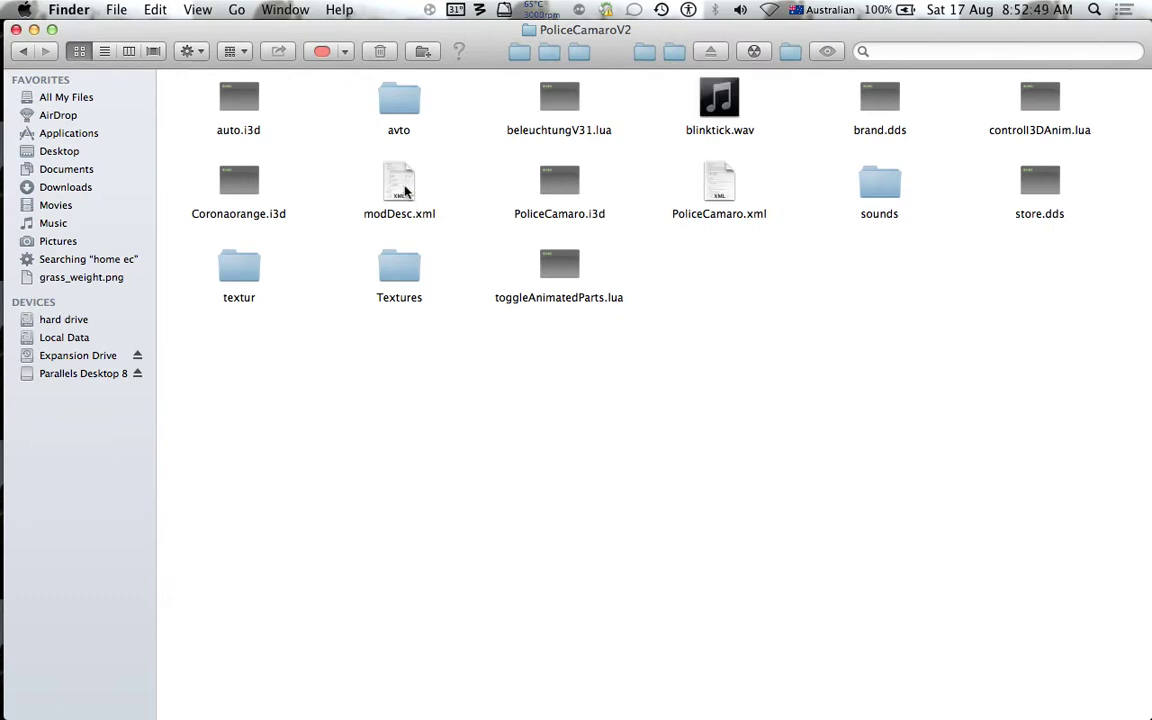
# Open the mod's modDesc.xml in TextWrangler, closing the game.xml document that is also open
pyautogui.click(408, 198)
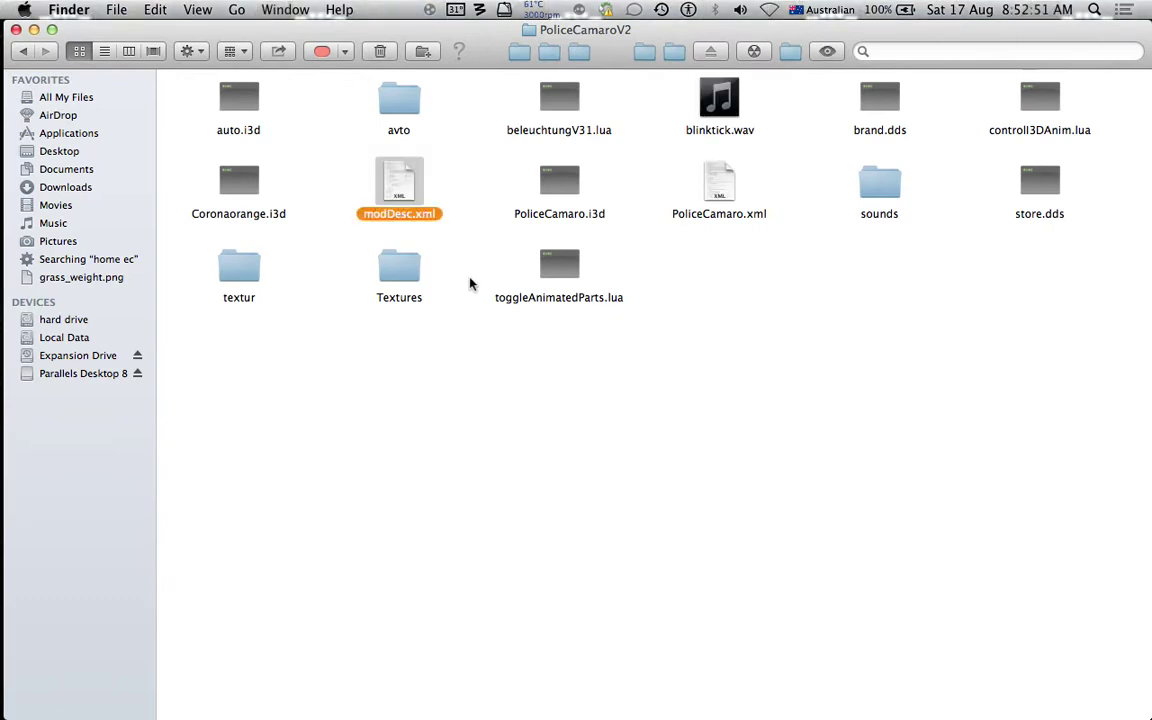
pyautogui.press('super+o')
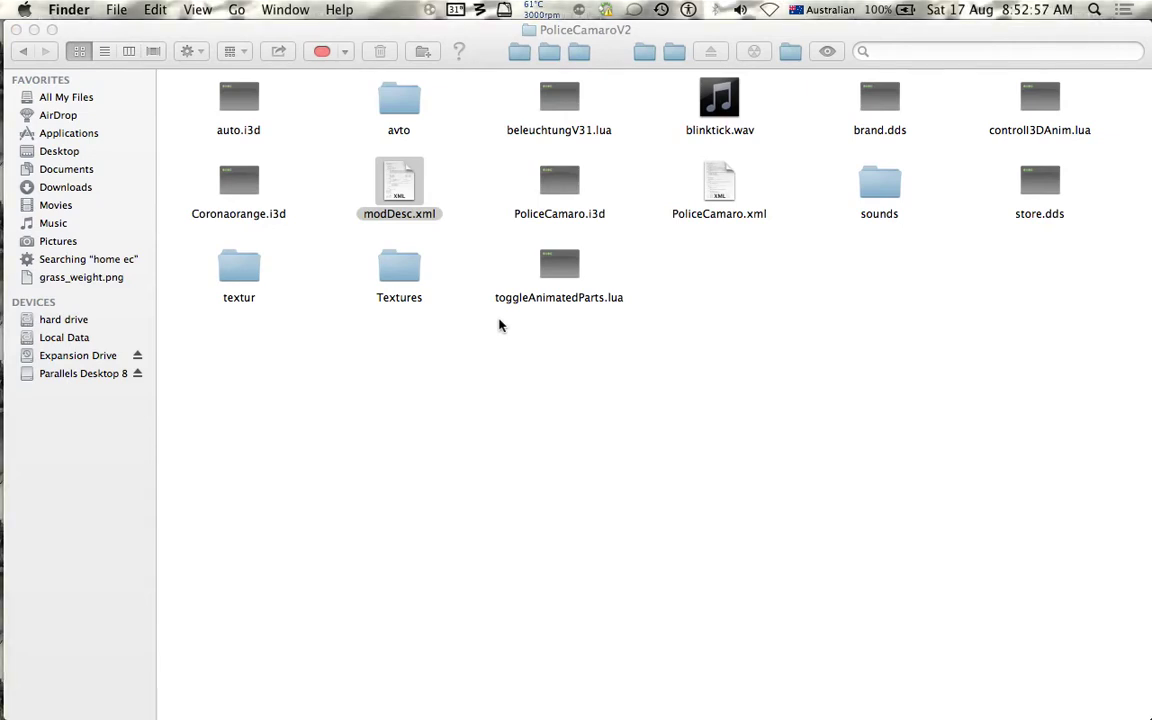
pyautogui.moveTo(20, 340)
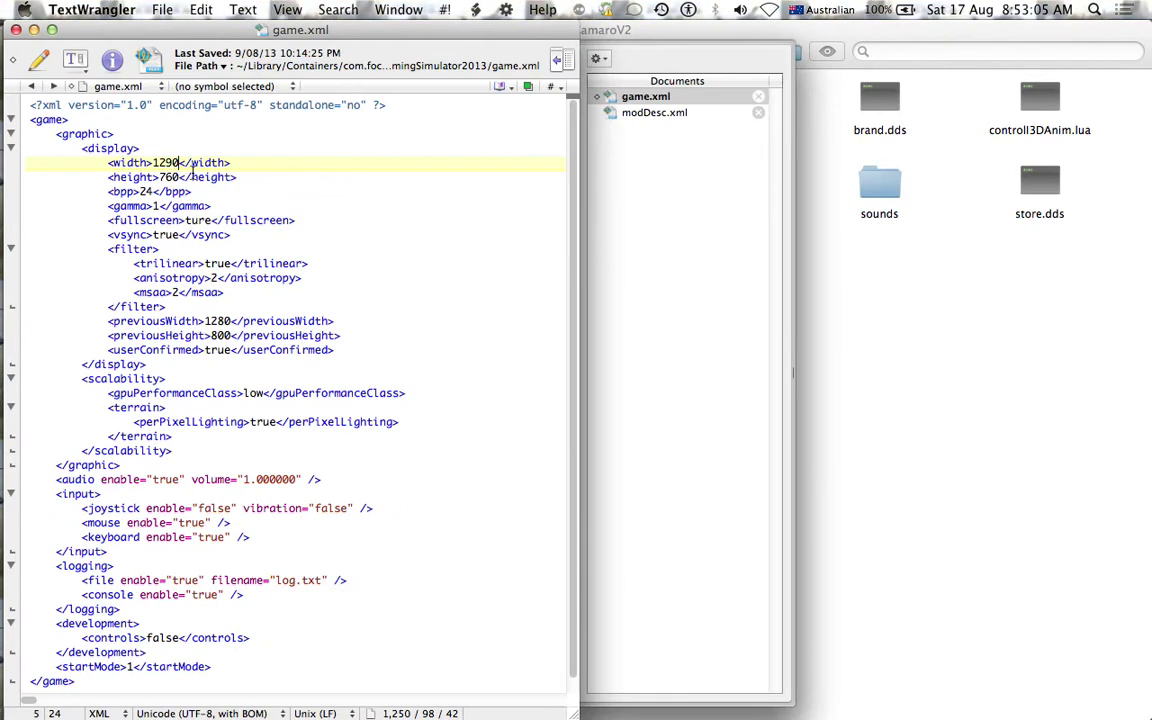
pyautogui.click(16, 29)
pyautogui.click(463, 123)
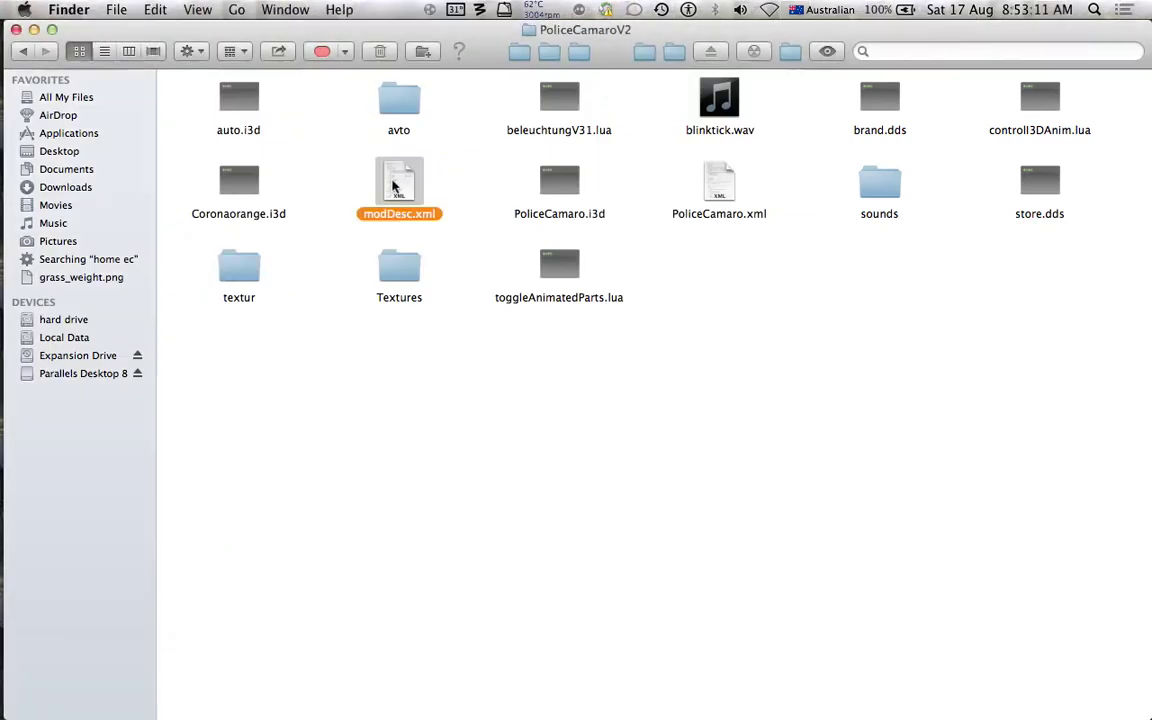
pyautogui.doubleClick(393, 186)
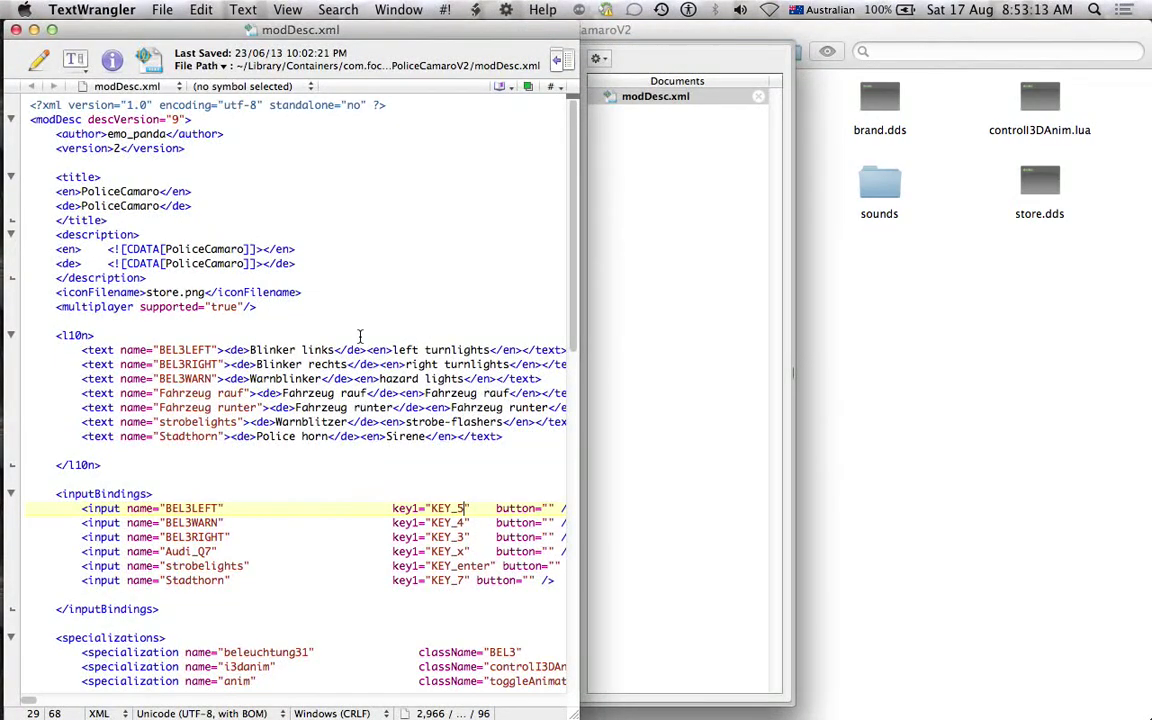
# Set the key1 value of the BEL3LEFT input binding to KEY_KP_7
pyautogui.scroll(-5, 360, 336)
pyautogui.hscroll(2, 360, 336)
pyautogui.hscroll(2, 360, 336)
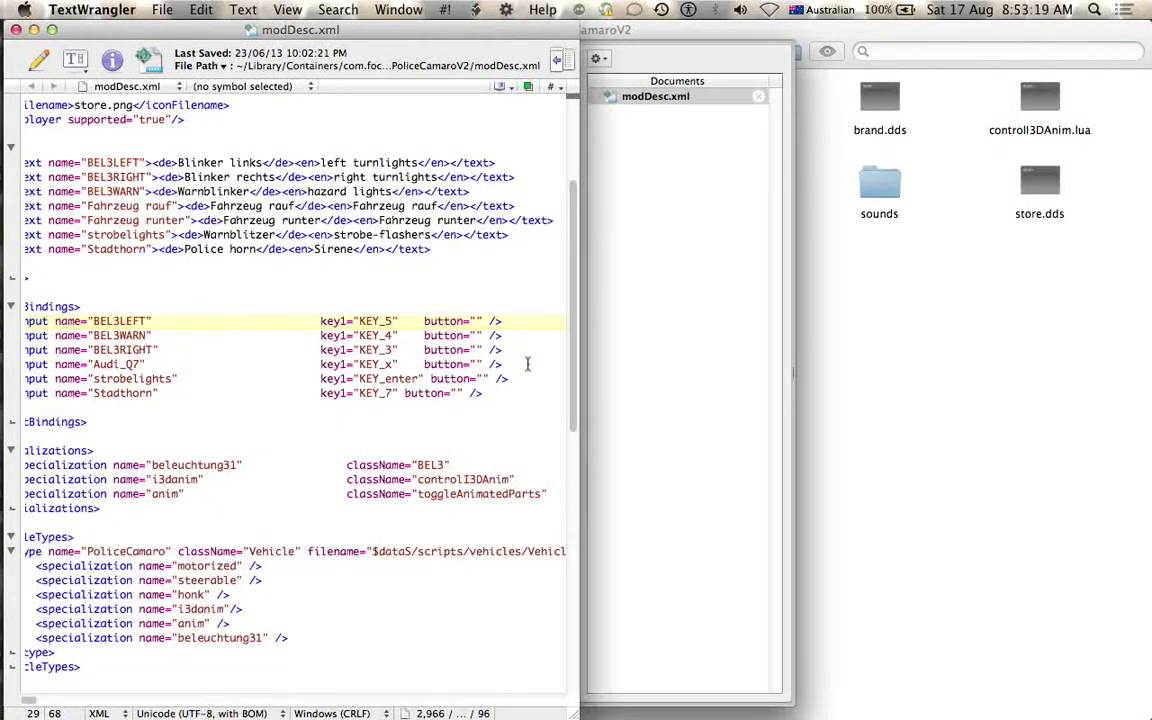
pyautogui.press('BackSpace')
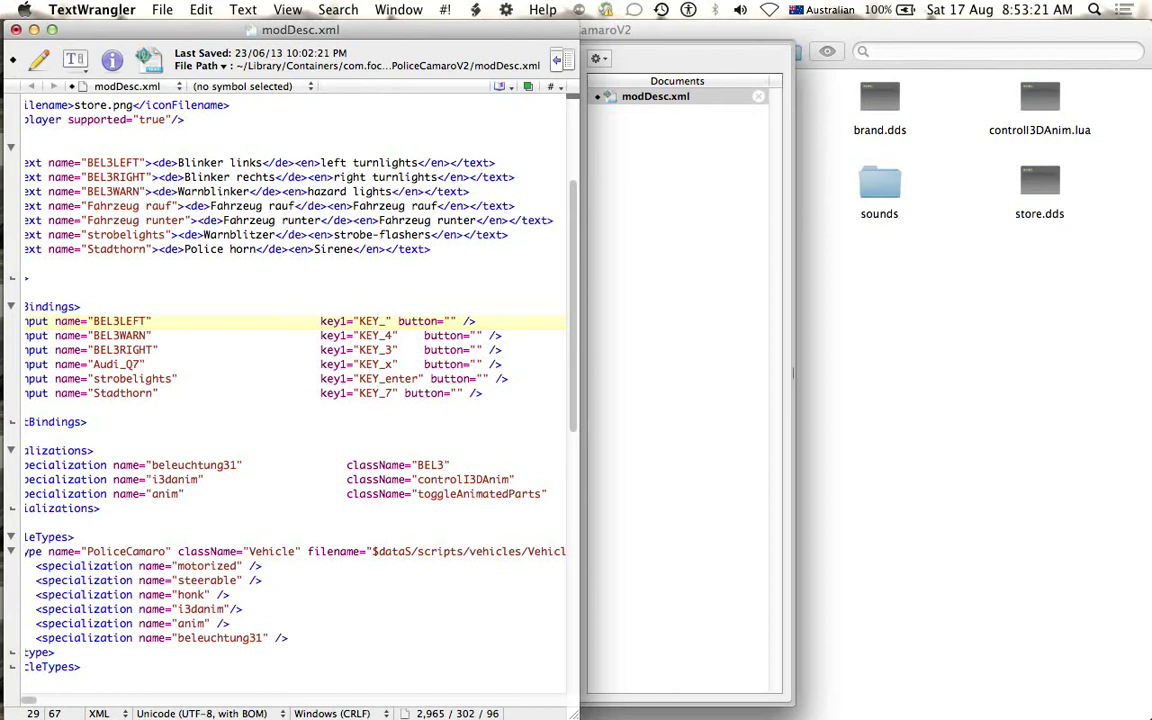
pyautogui.write('kp')
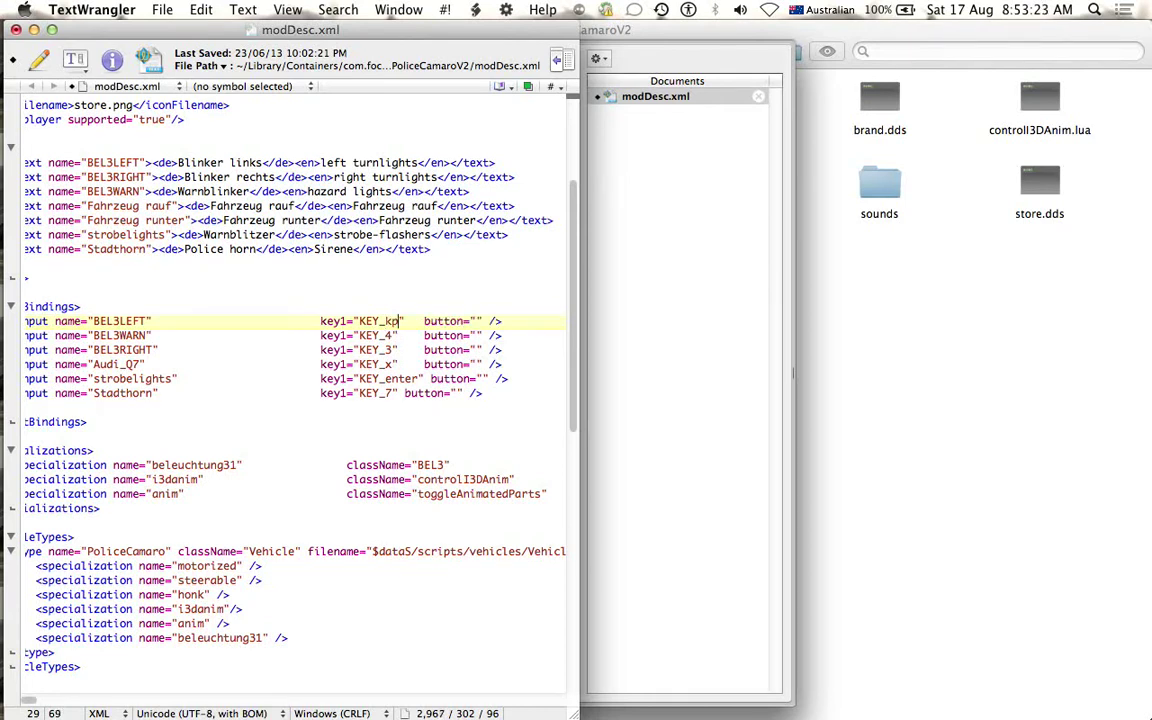
pyautogui.write('P')
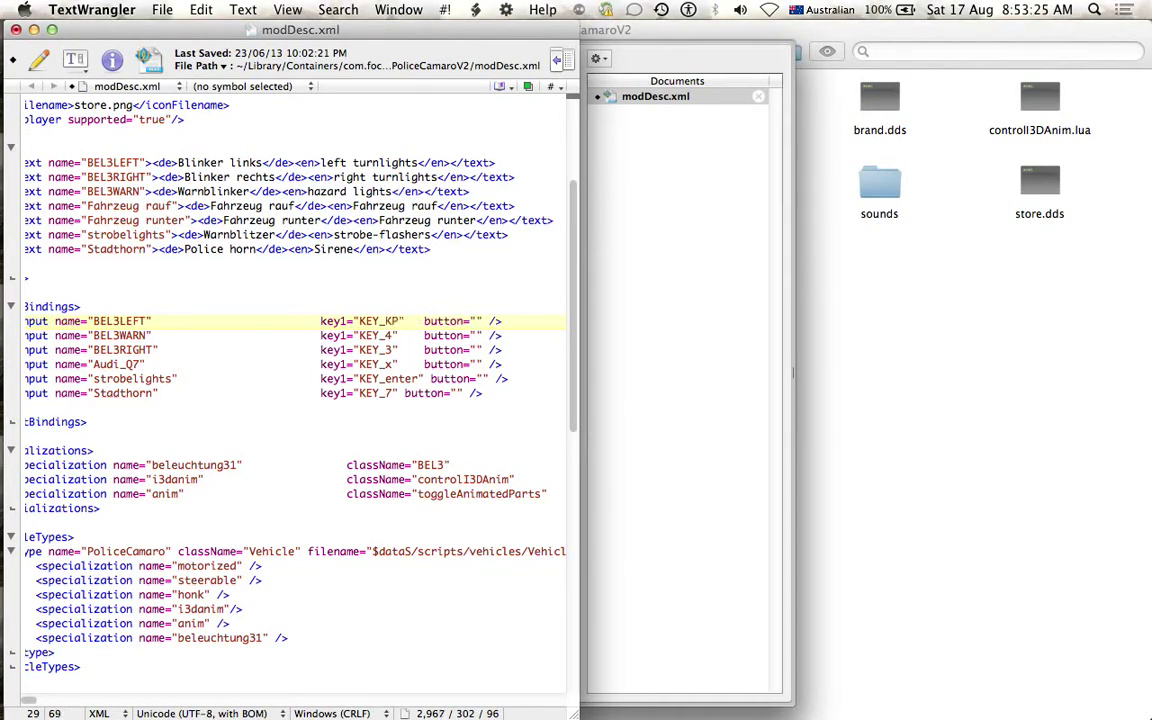
pyautogui.write('_')
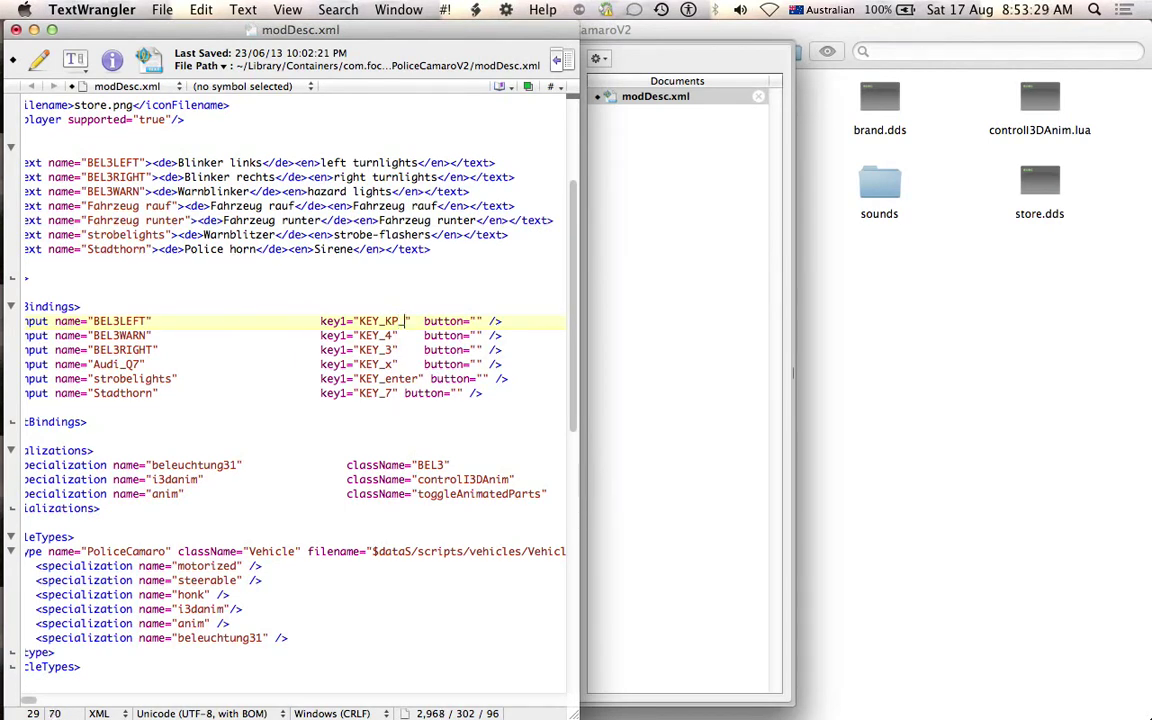
pyautogui.write('7')
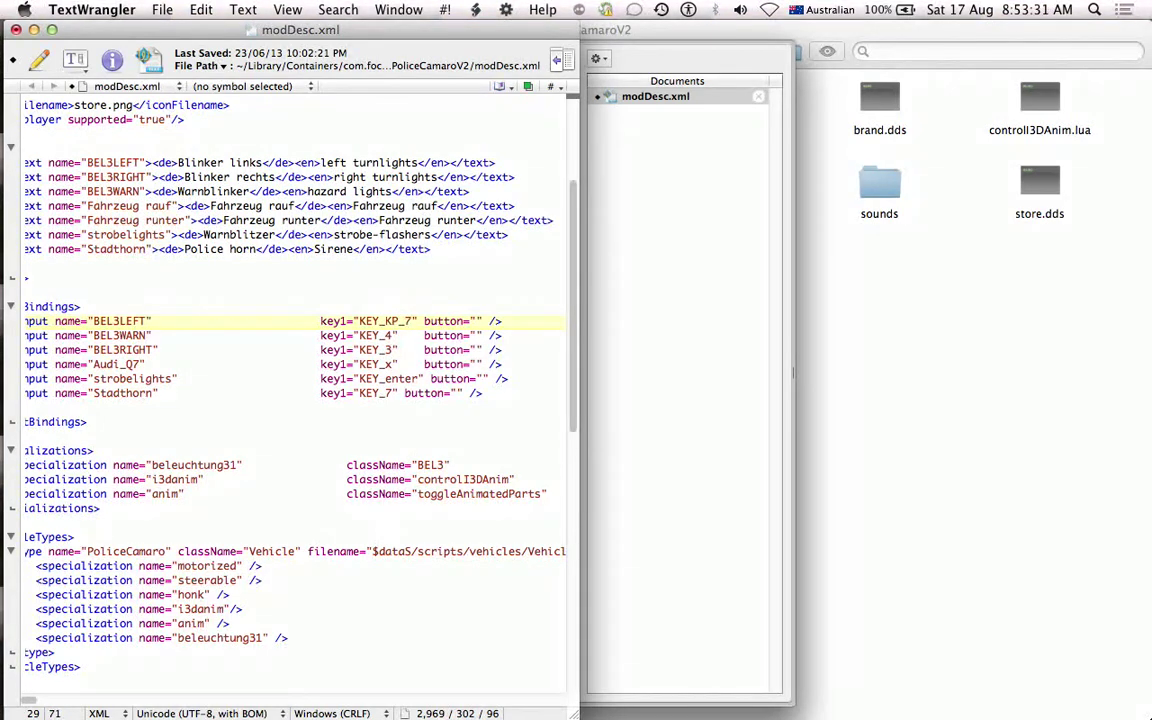
# Set the key1 value of the BEL3LEFT input binding to KEY_7
pyautogui.press('BackSpace')
pyautogui.press('BackSpace')
pyautogui.press('BackSpace')
pyautogui.press('BackSpace')
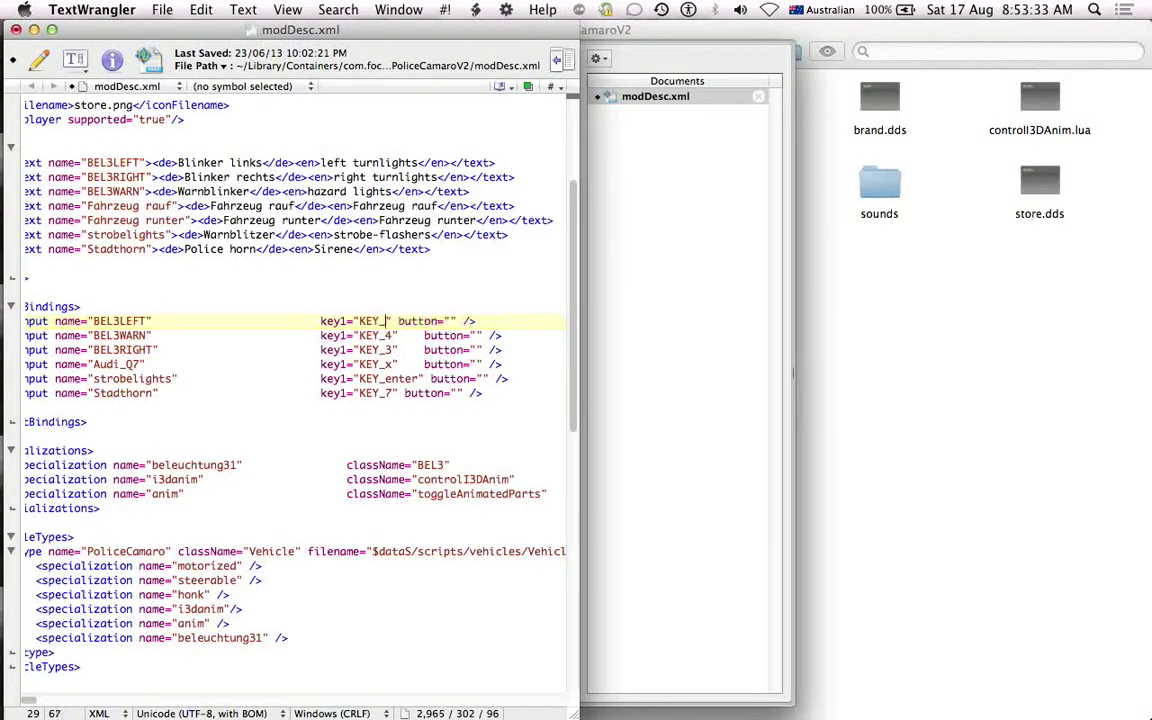
pyautogui.write('7')
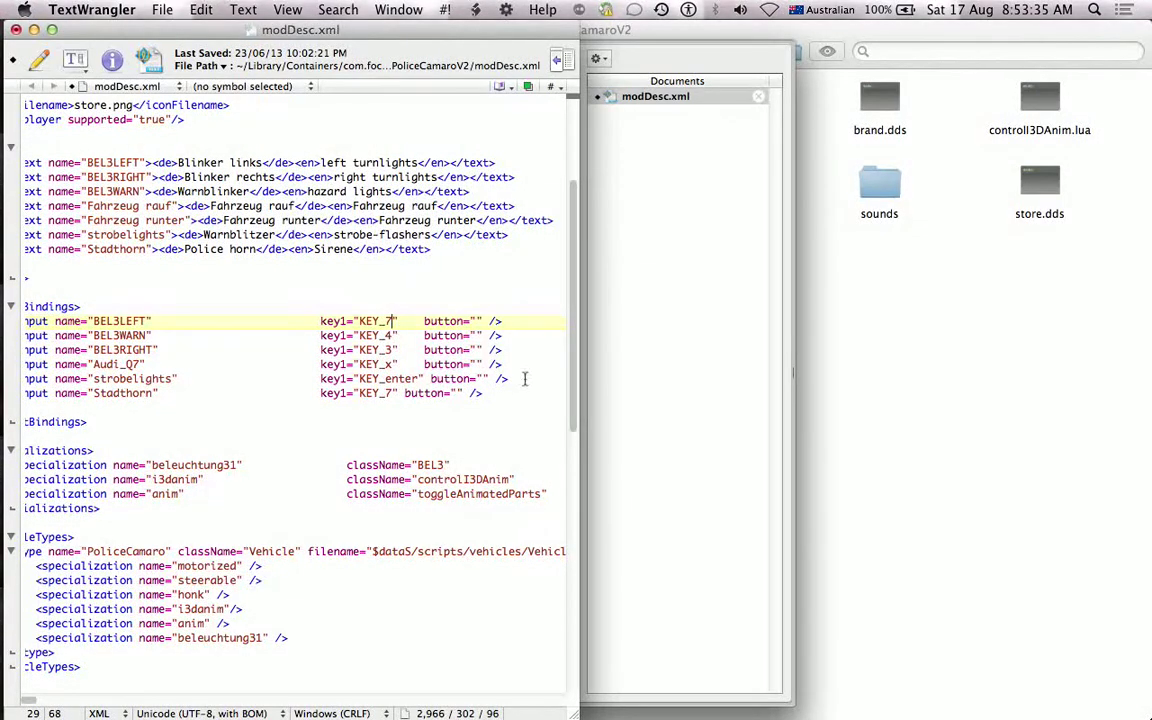
# Shorten the Police Camaro's store item price to 35 and save modDesc.xml
pyautogui.scroll(-5, 502, 429)
pyautogui.hscroll(-2, 502, 429)
pyautogui.scroll(-10, 502, 429)
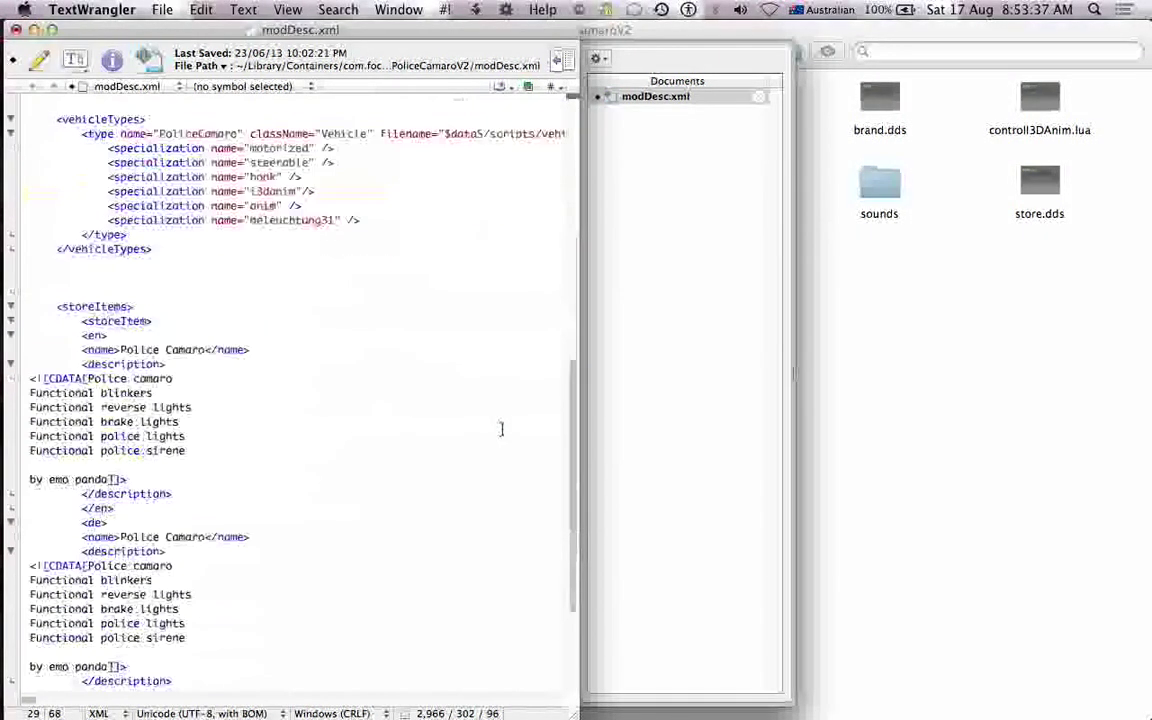
pyautogui.click(159, 537)
pyautogui.press('BackSpace')
pyautogui.press('BackSpace')
pyautogui.press('BackSpace')
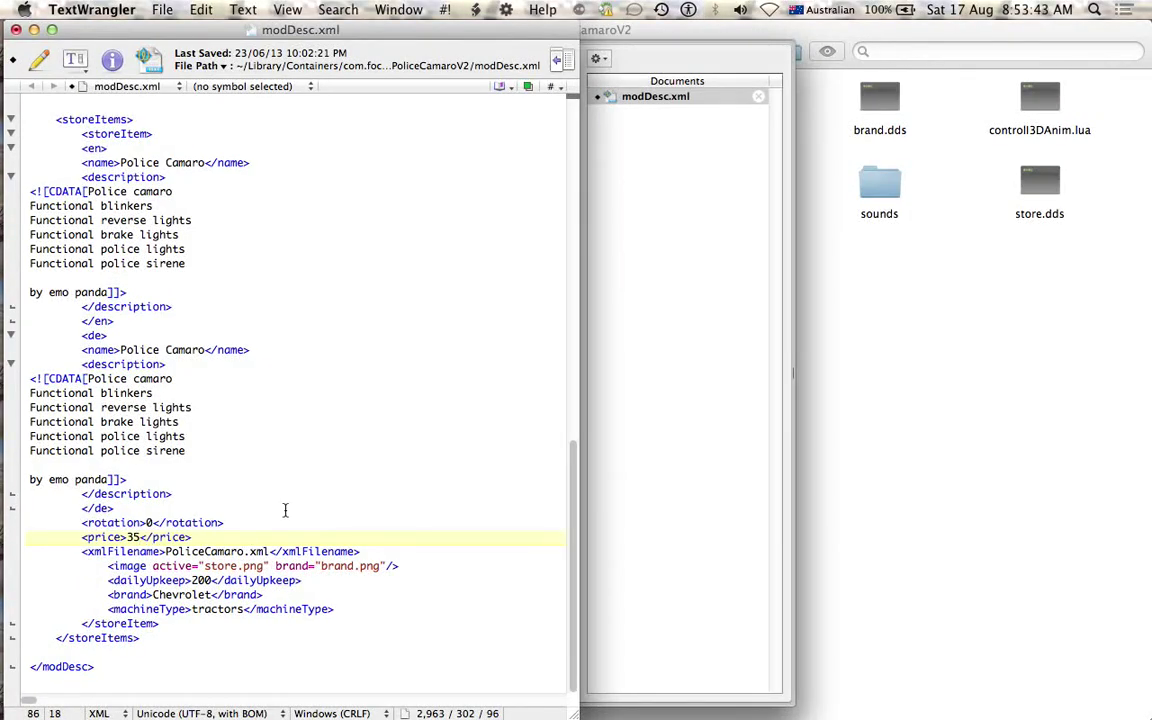
pyautogui.press('super+s')
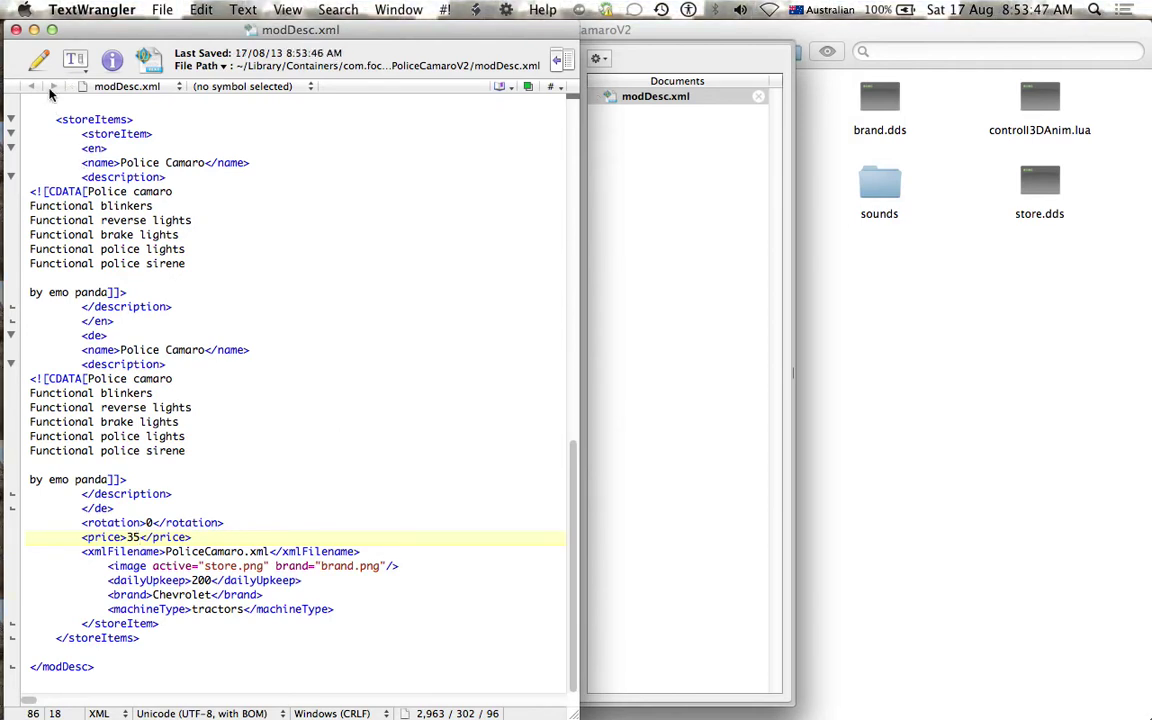
# Close the modDesc.xml document and the PoliceCamaroV2 folder window
pyautogui.click(16, 29)
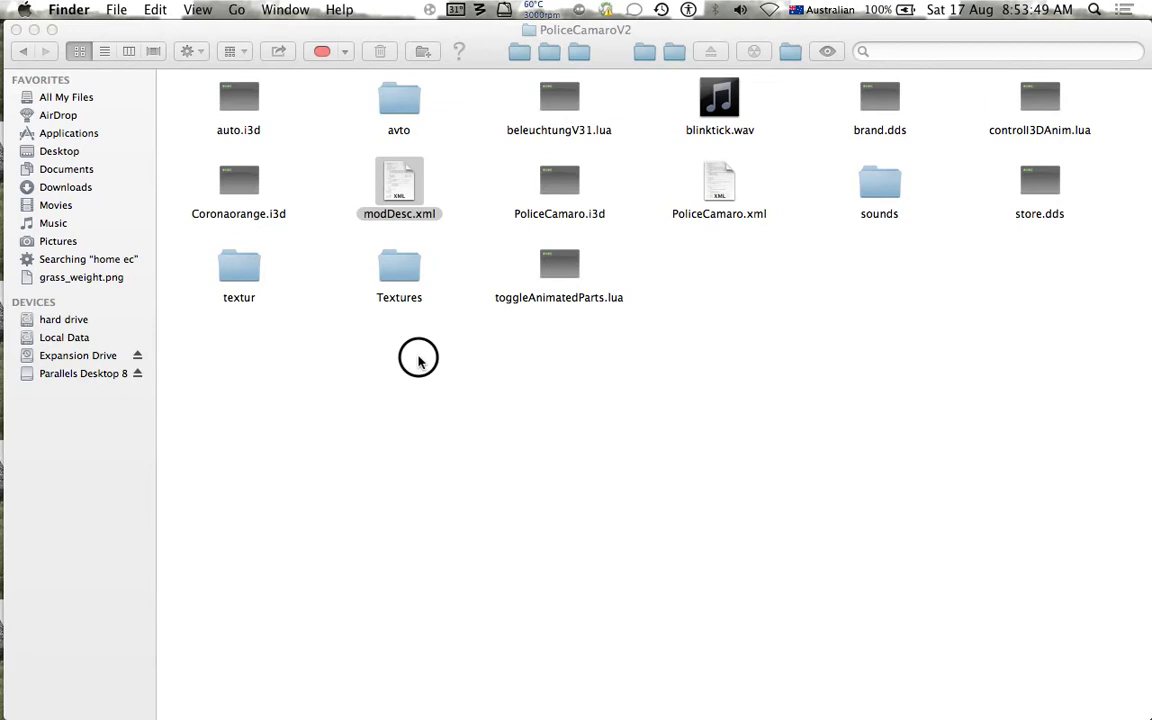
pyautogui.click(419, 360)
pyautogui.click(586, 298)
pyautogui.click(300, 325)
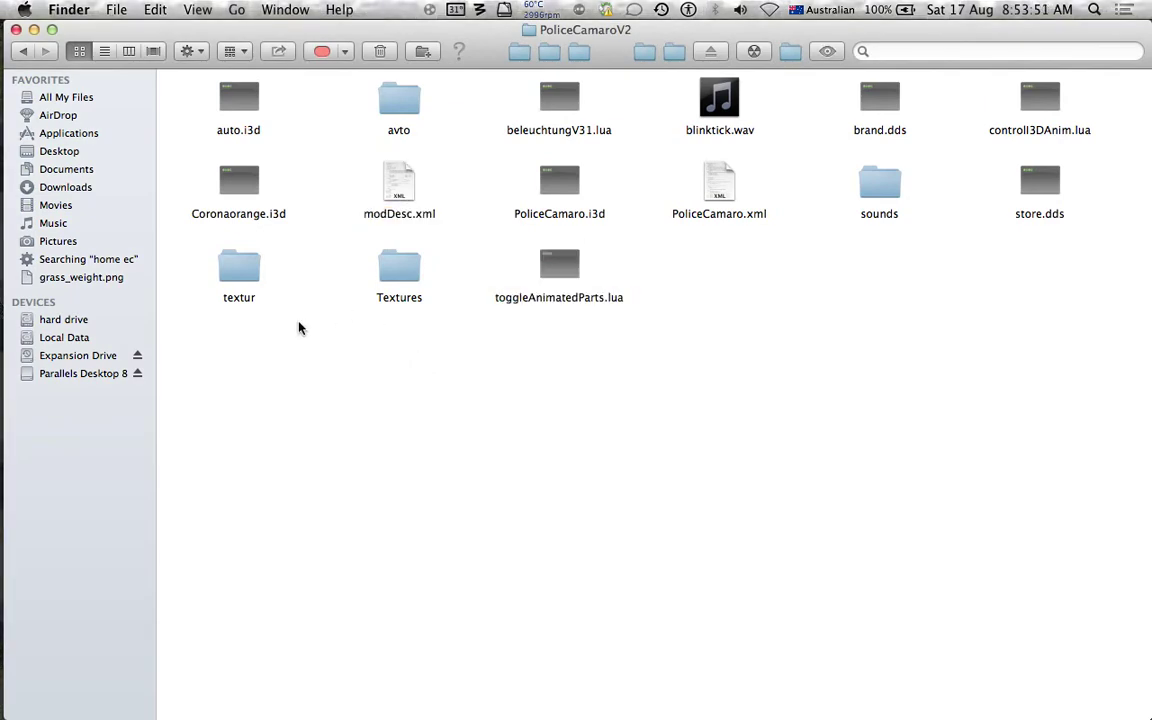
pyautogui.click(16, 29)
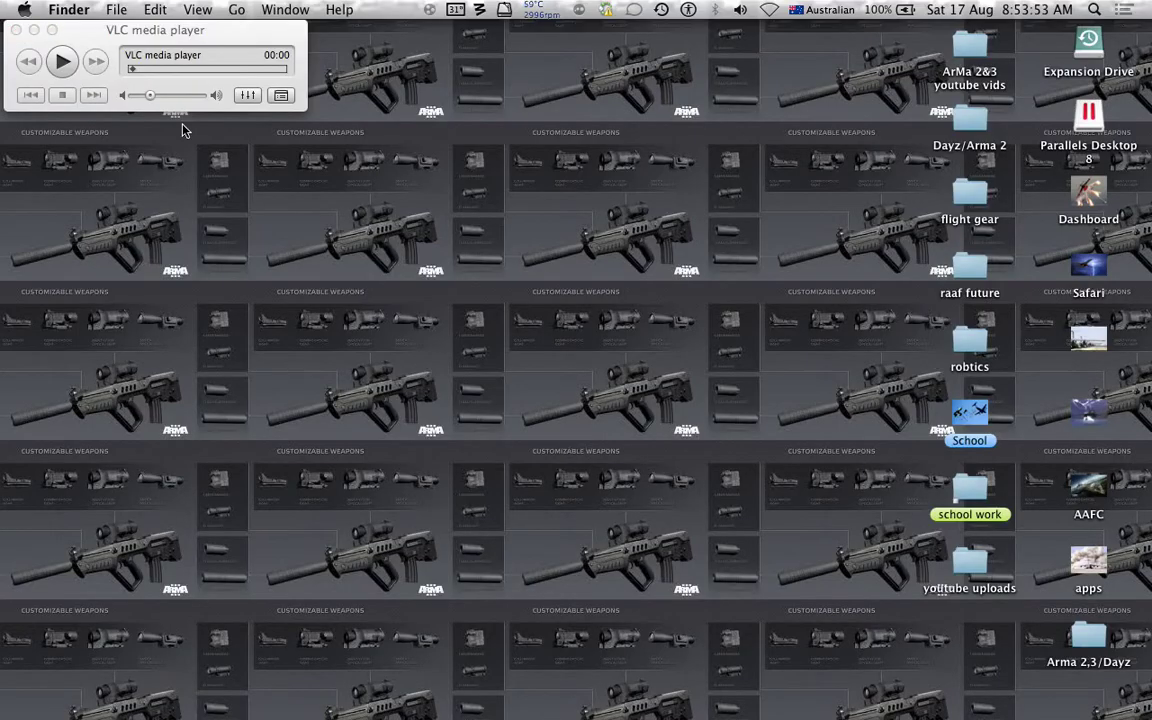
# Launch Farming Simulator 2013, skipping its intro video, and open the Career savegame list
pyautogui.press('F4')
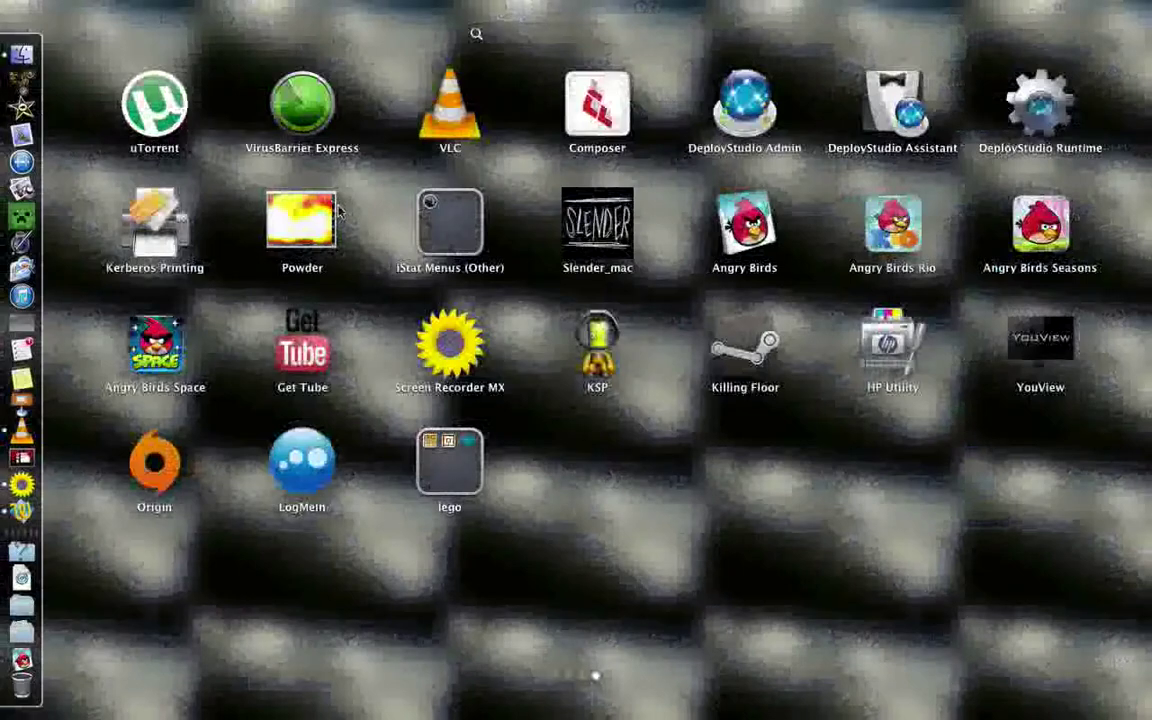
pyautogui.hscroll(5, 543, 393)
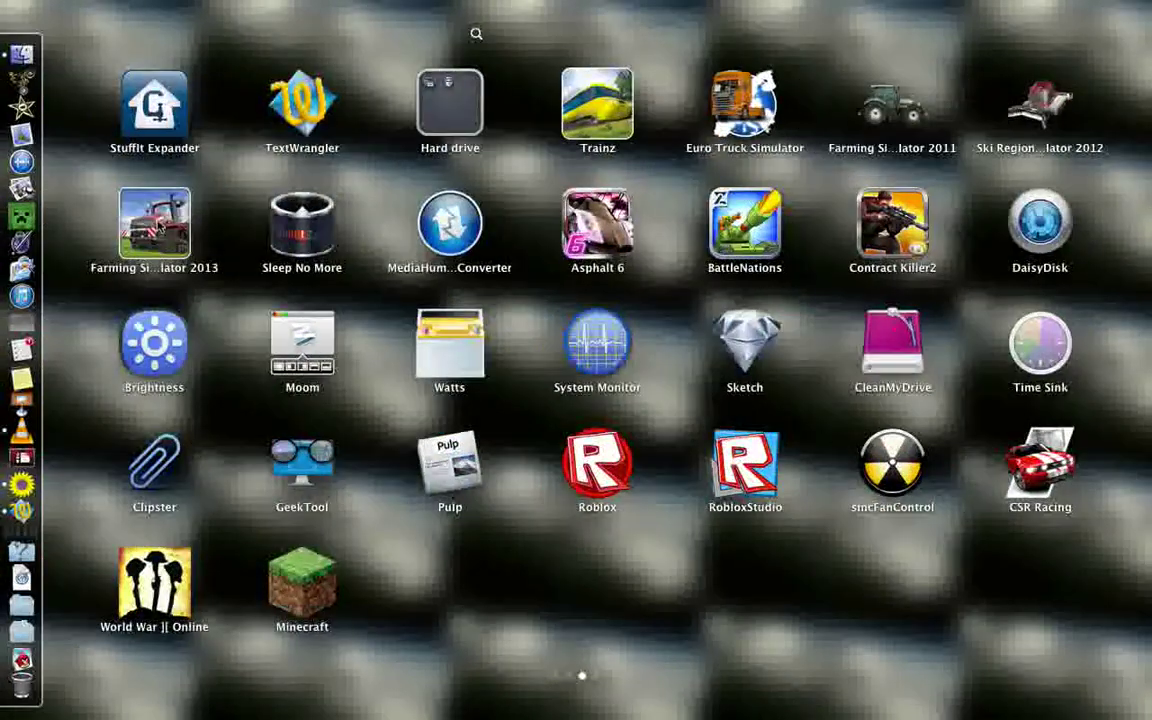
pyautogui.click(145, 210)
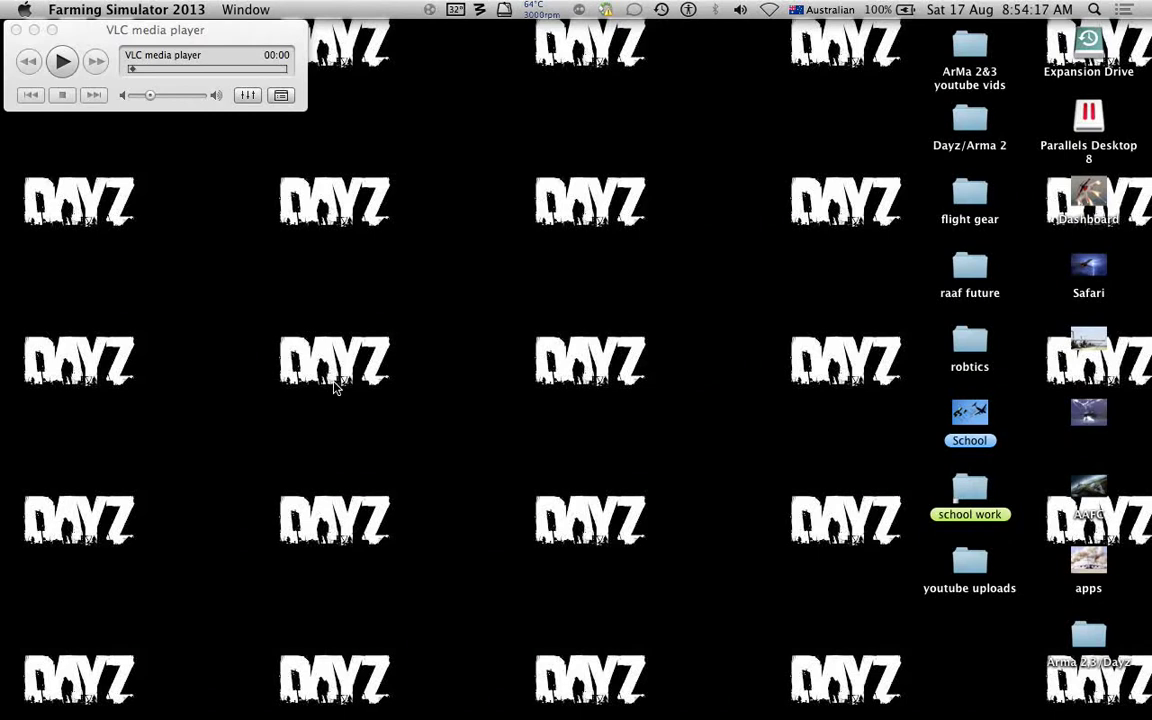
pyautogui.moveTo(2, 530)
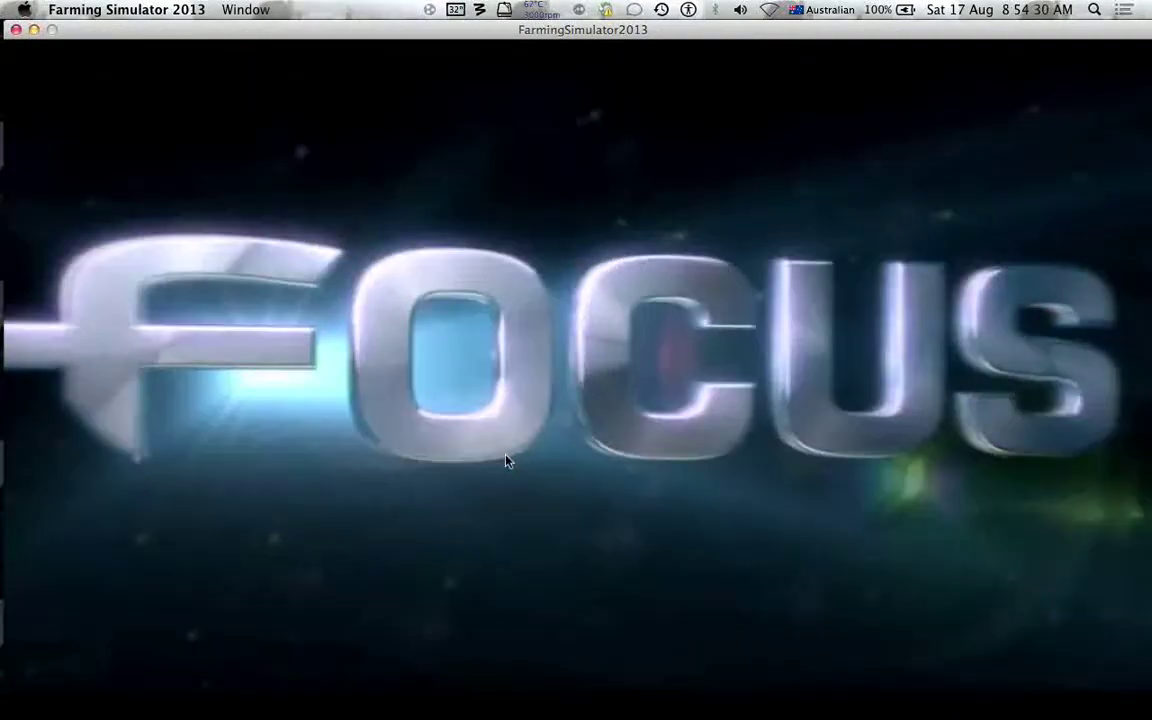
pyautogui.click(506, 460)
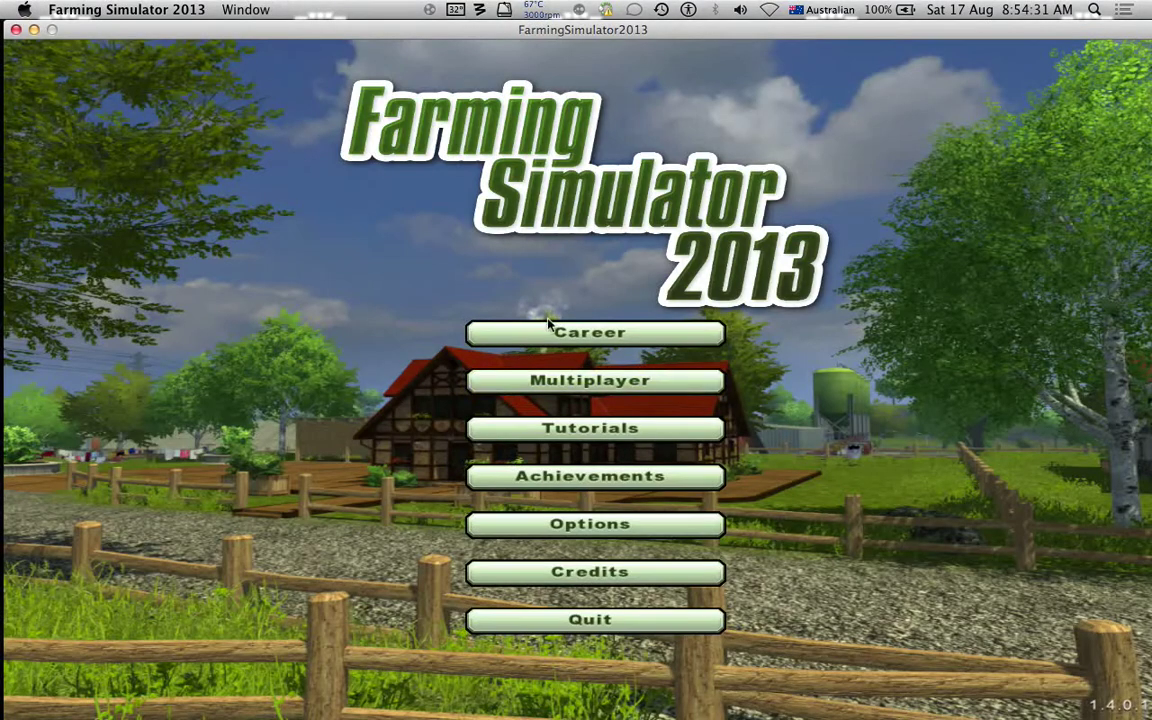
pyautogui.click(549, 328)
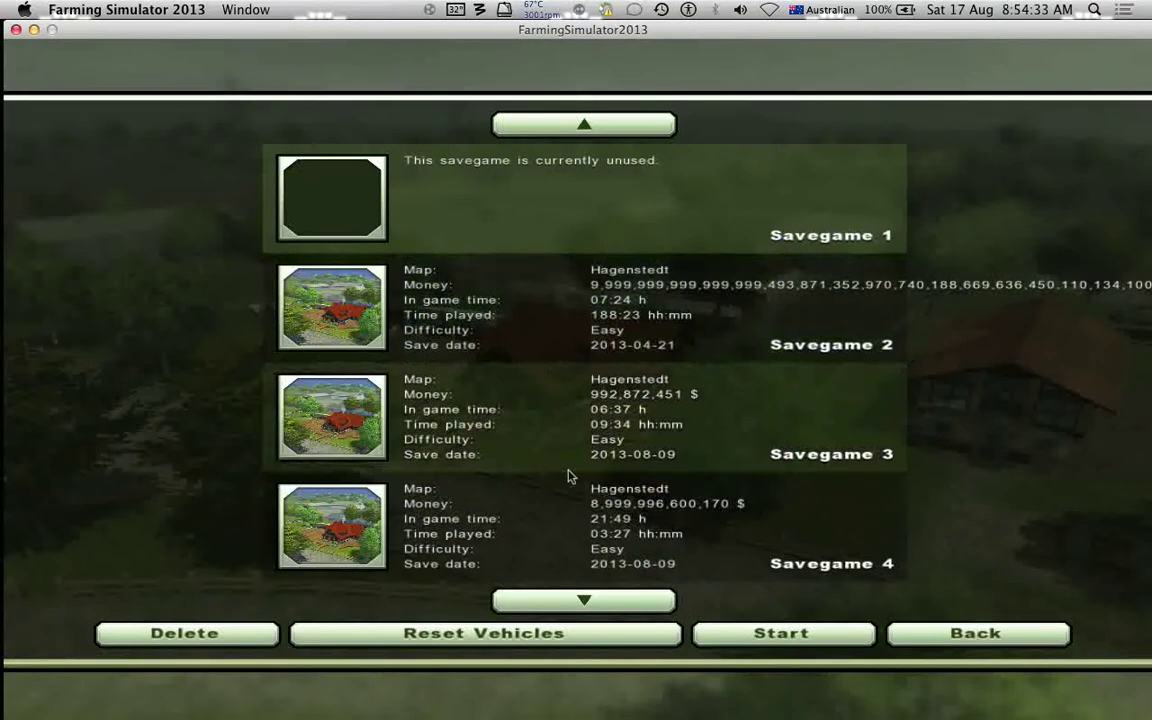
# Load Savegame 4 on the Hagenstedt map from the career savegame list
pyautogui.click(594, 514)
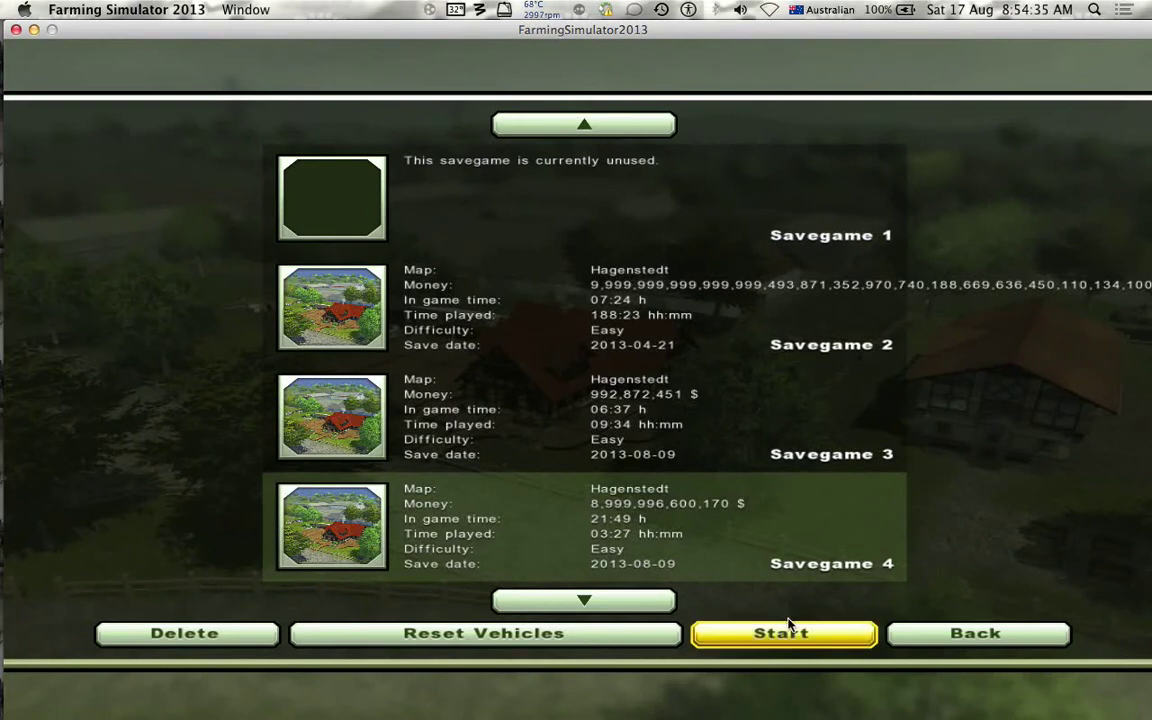
pyautogui.doubleClick(851, 516)
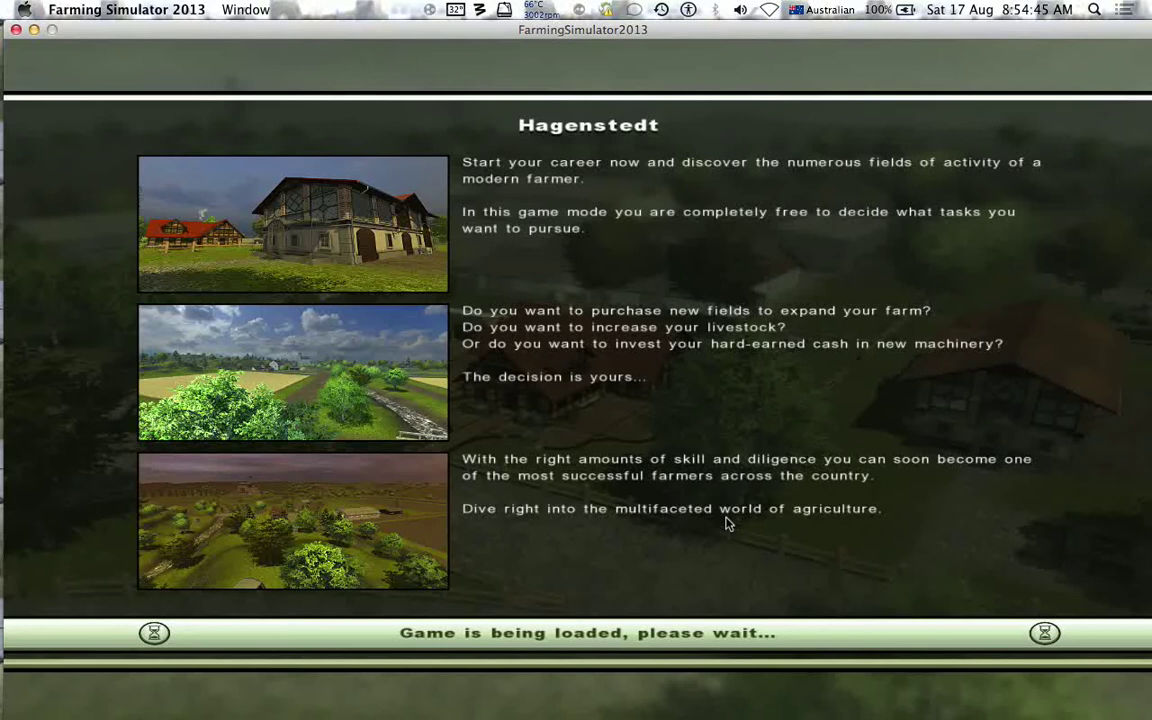
pyautogui.press('F4')
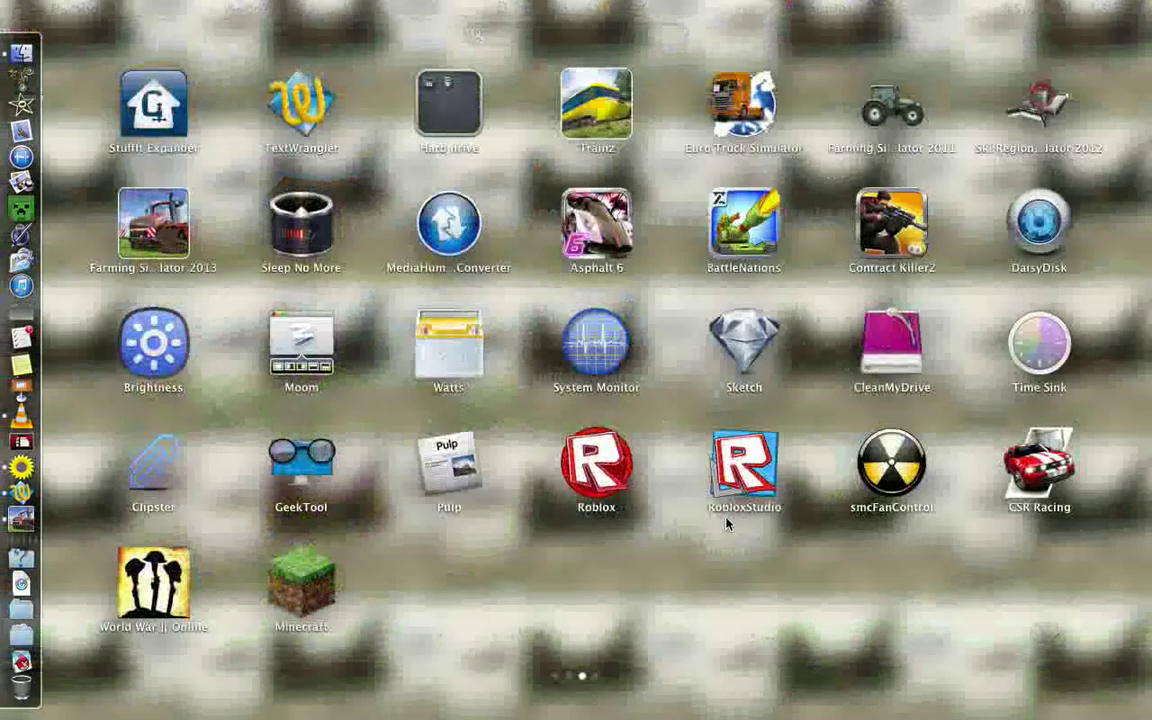
pyautogui.click(510, 567)
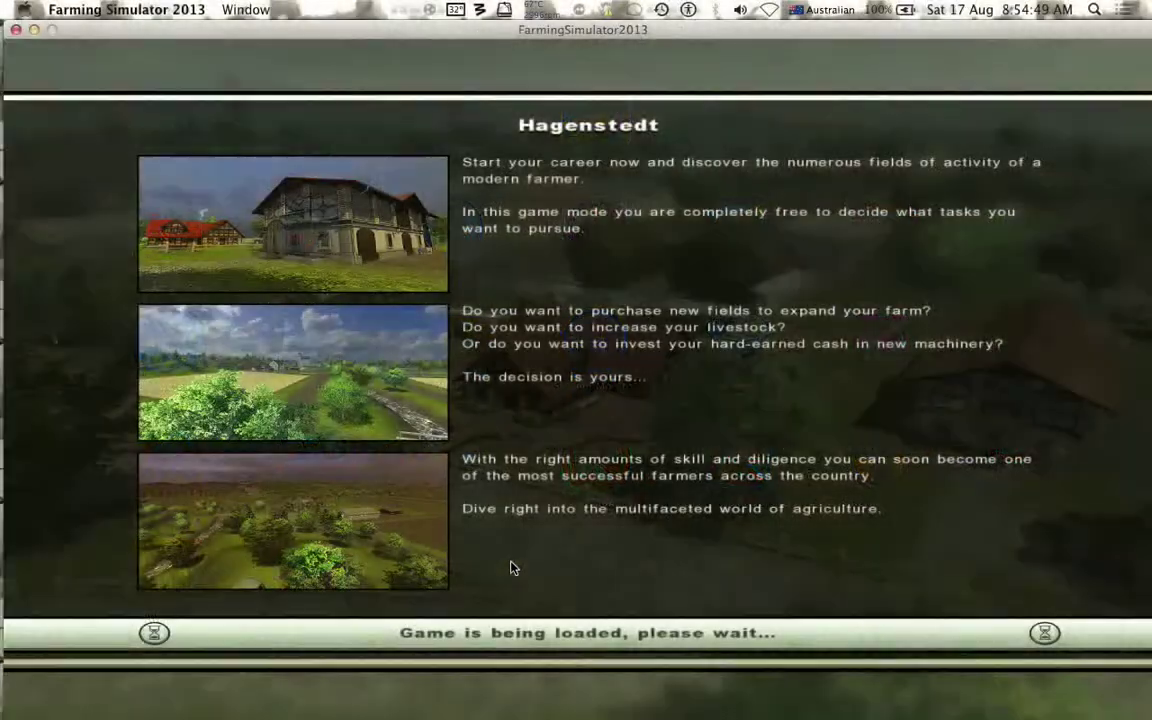
pyautogui.press('F4')
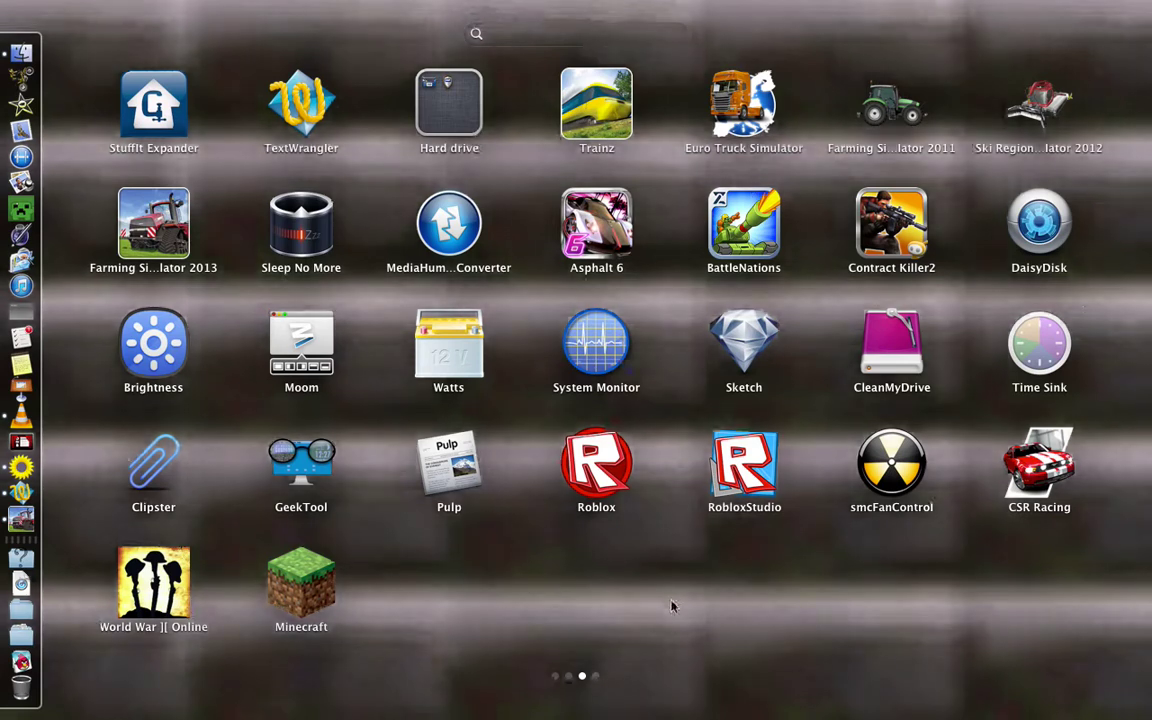
pyautogui.click(663, 624)
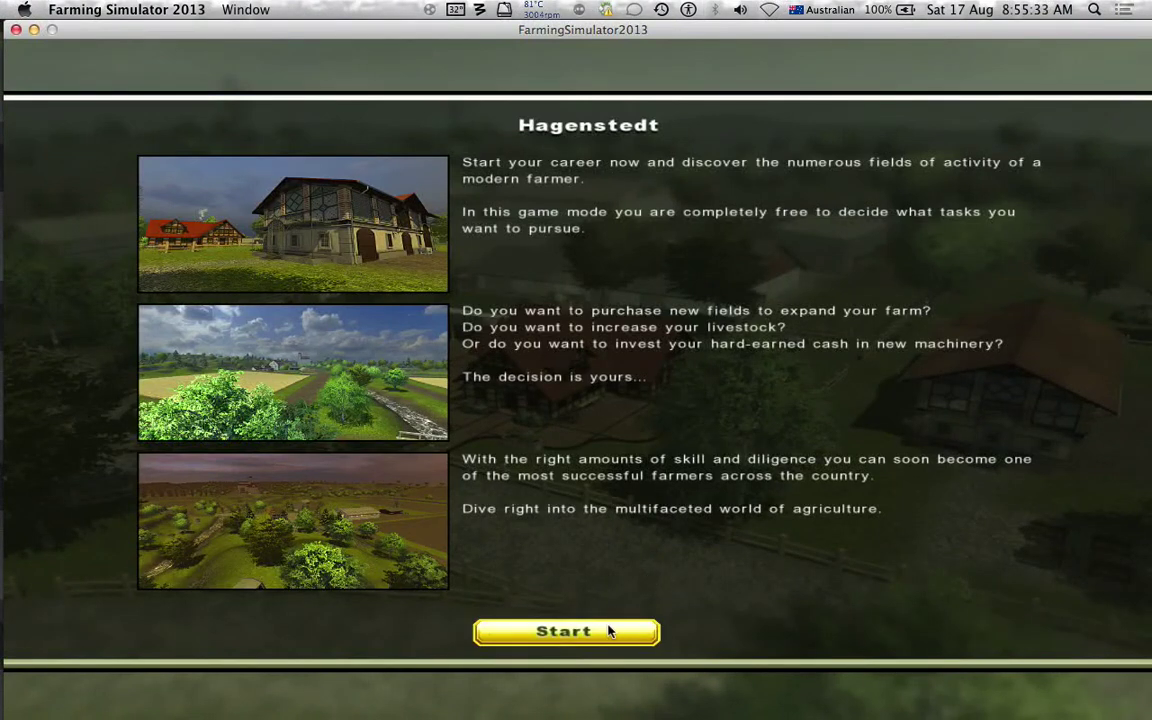
# Start the loaded Hagenstedt game, switch to the tractor with the bale trailer, get out and step away from it
pyautogui.click(566, 631)
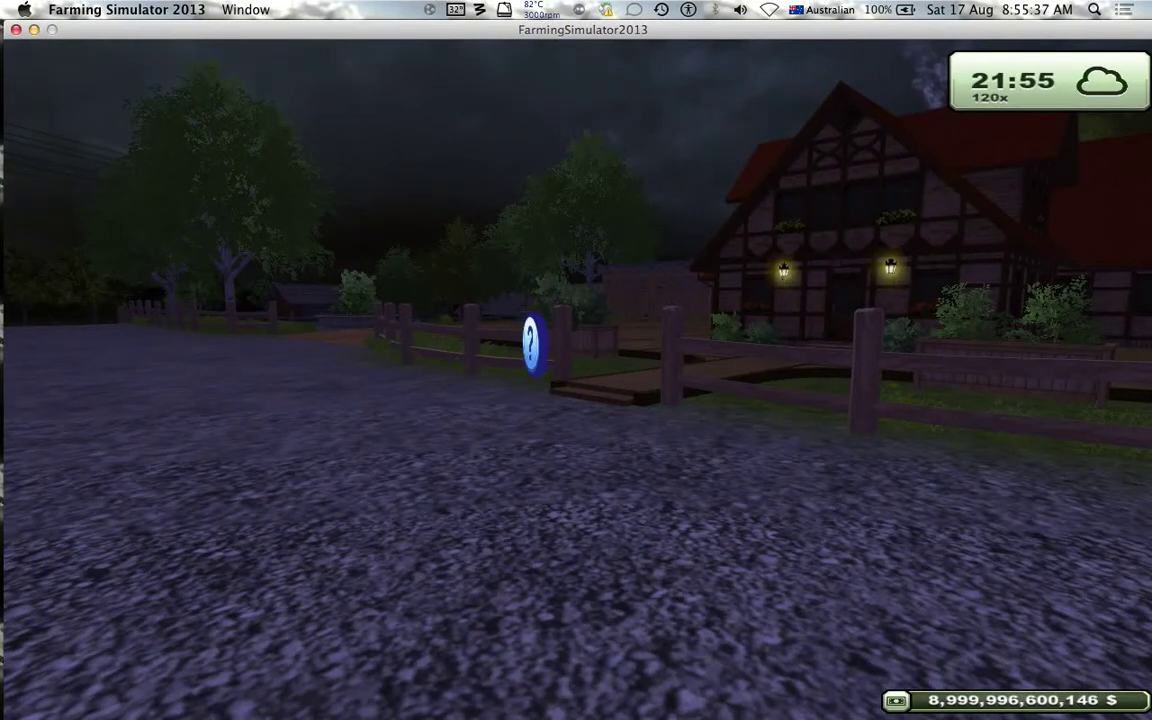
pyautogui.press('Tab')
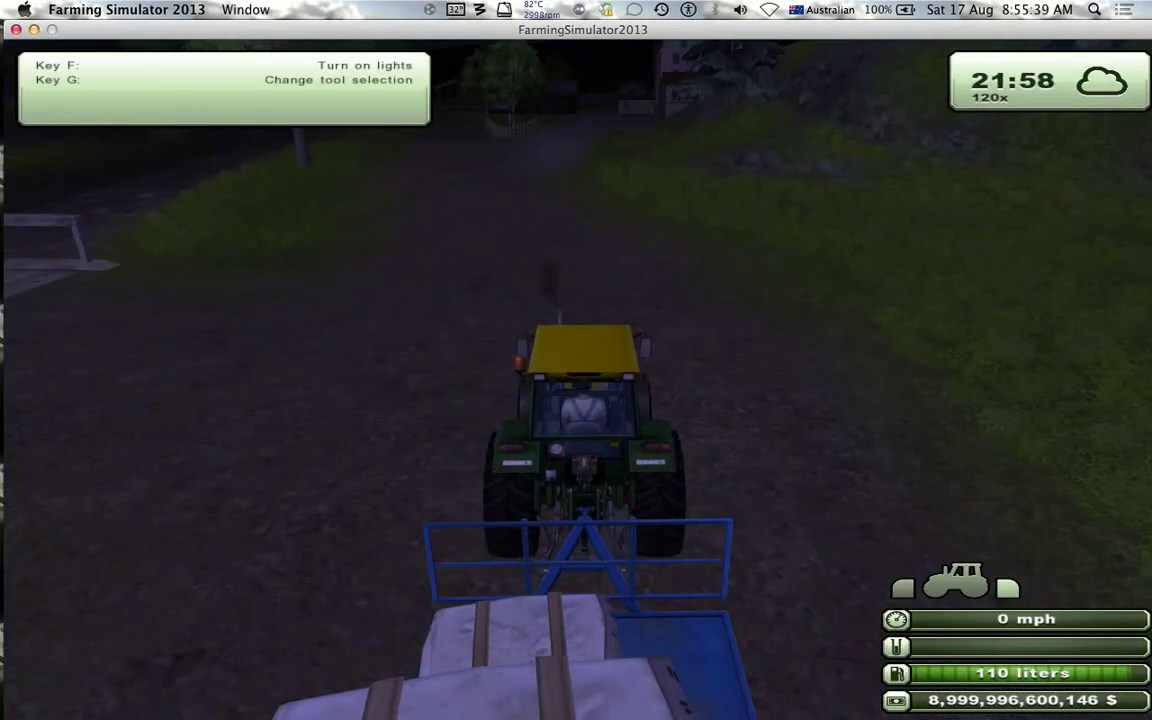
pyautogui.press('e')
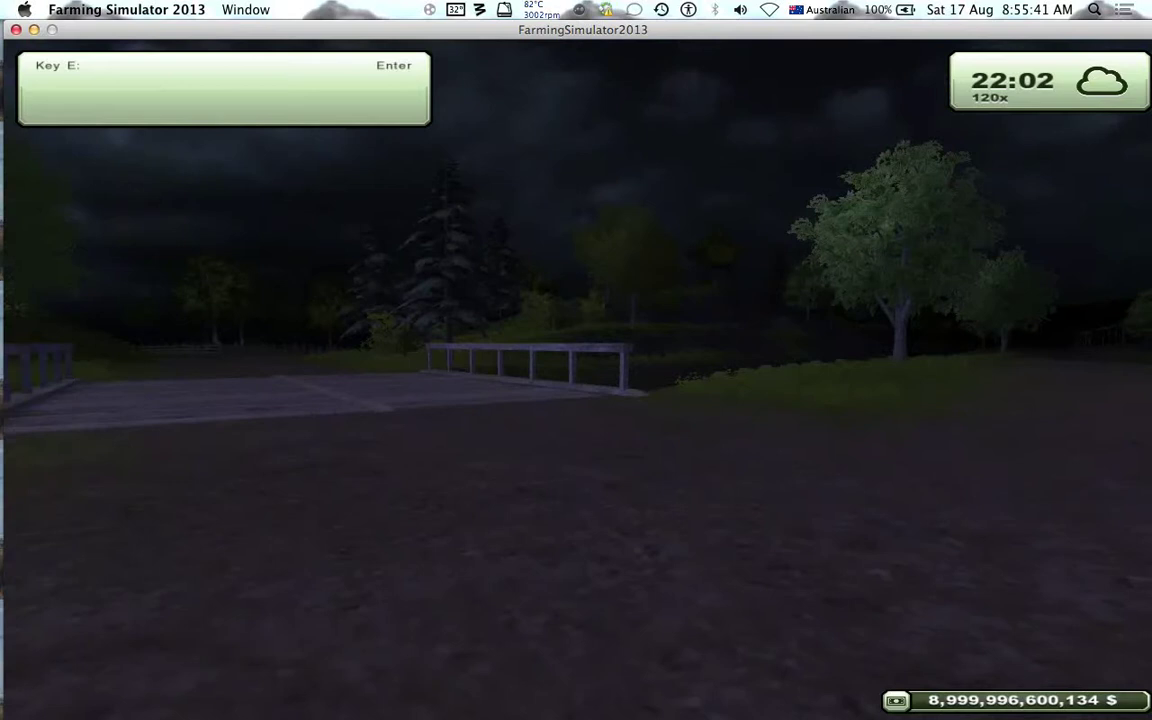
pyautogui.press('s')
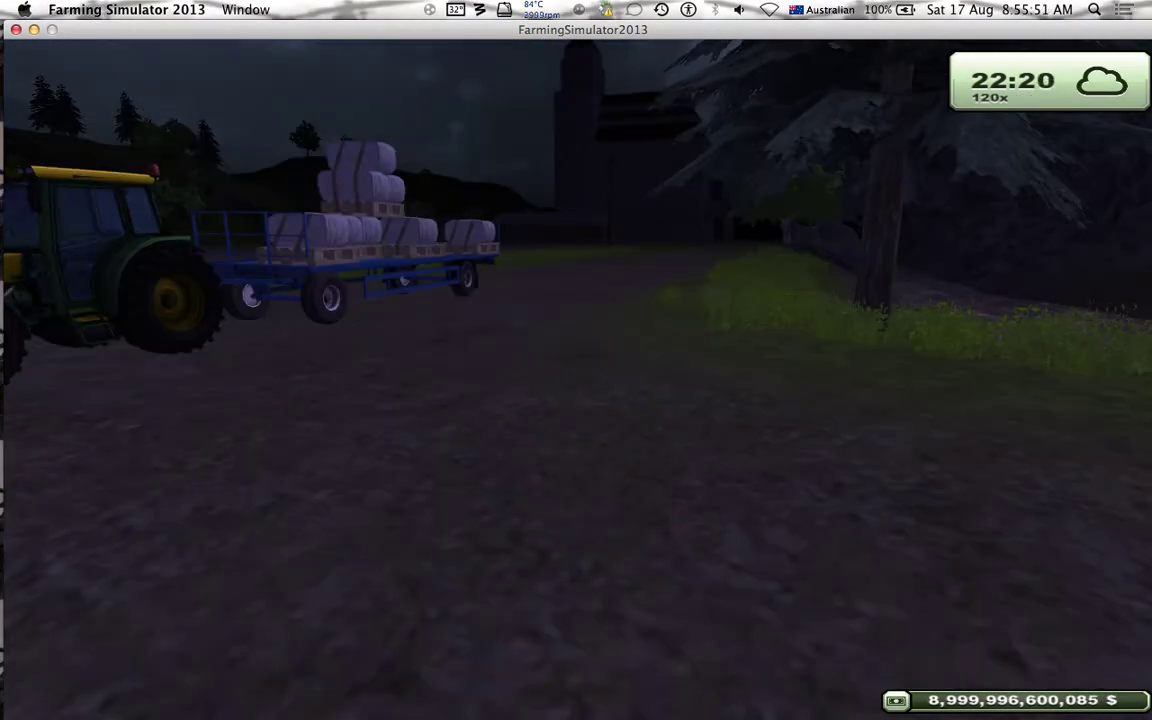
# Open the shop and browse to the Tractors category of Mods by Machine Type, down to the Police Camaro
pyautogui.press('p')
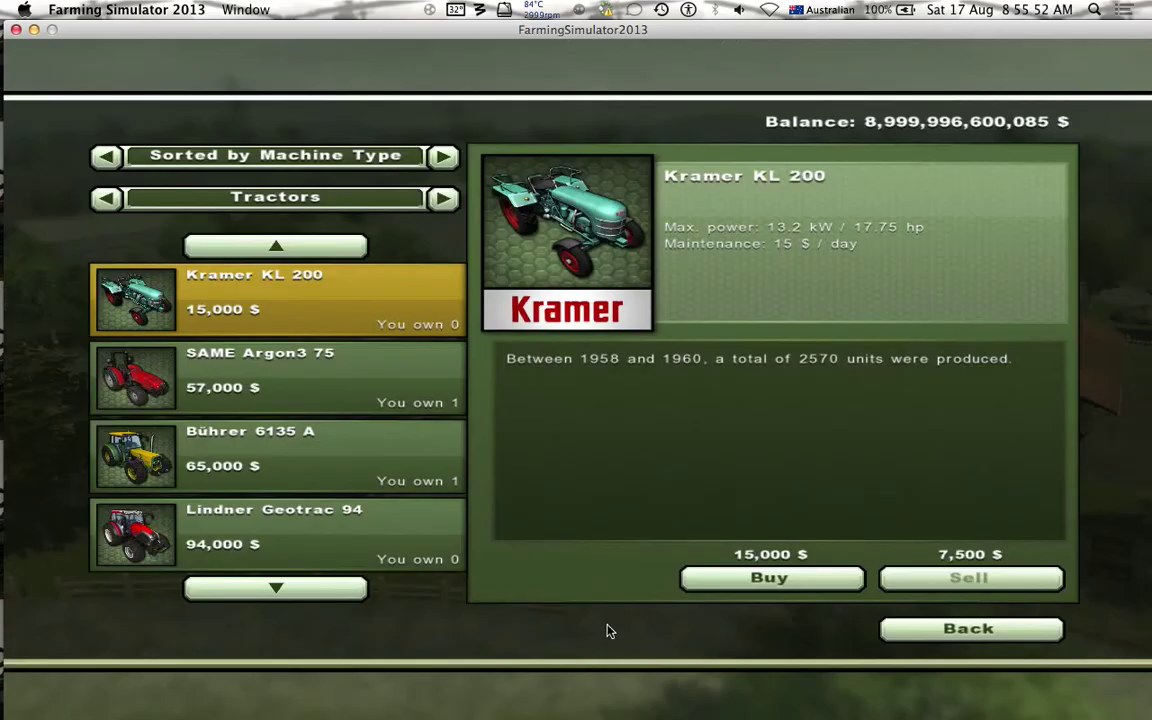
pyautogui.click(431, 147)
pyautogui.click(443, 158)
pyautogui.click(443, 158)
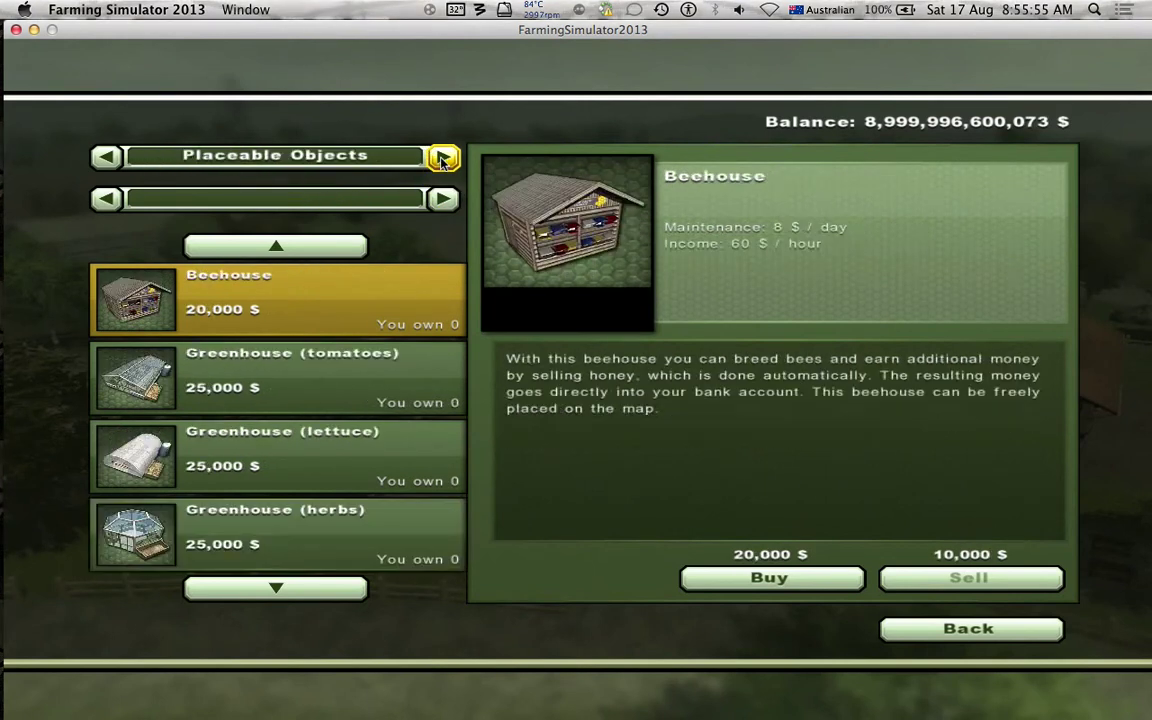
pyautogui.click(443, 158)
pyautogui.scroll(-1, 355, 465)
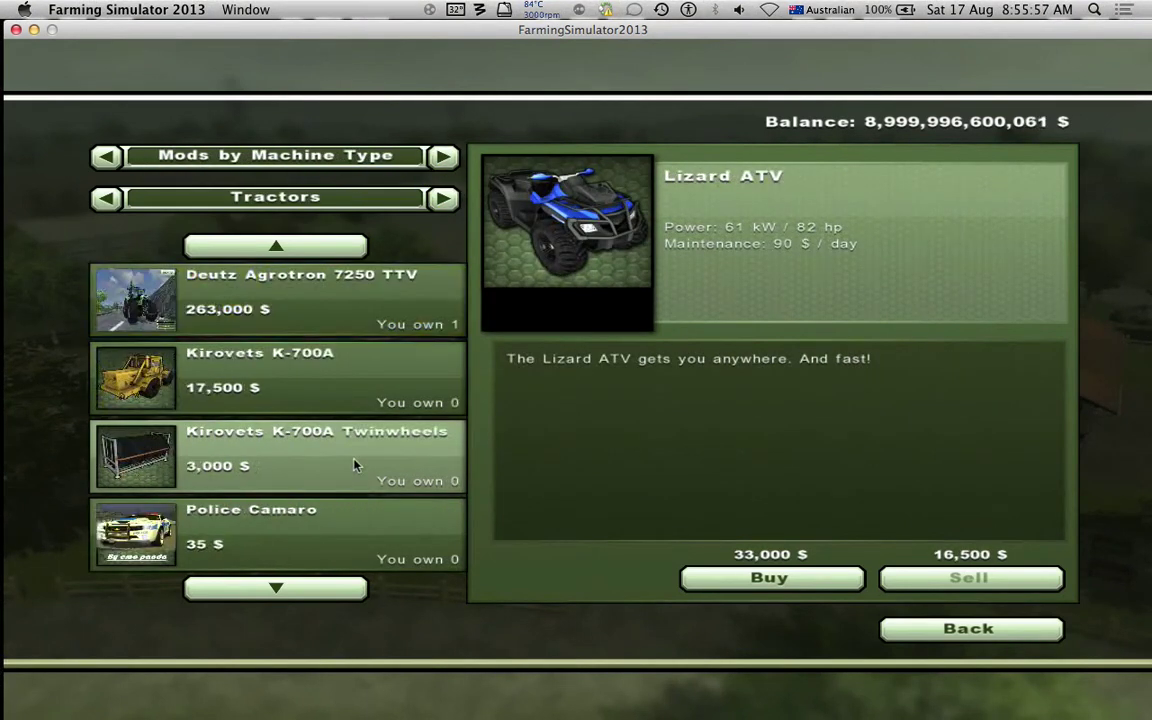
# Buy one Police Camaro for 35 $ and return to the game
pyautogui.click(354, 536)
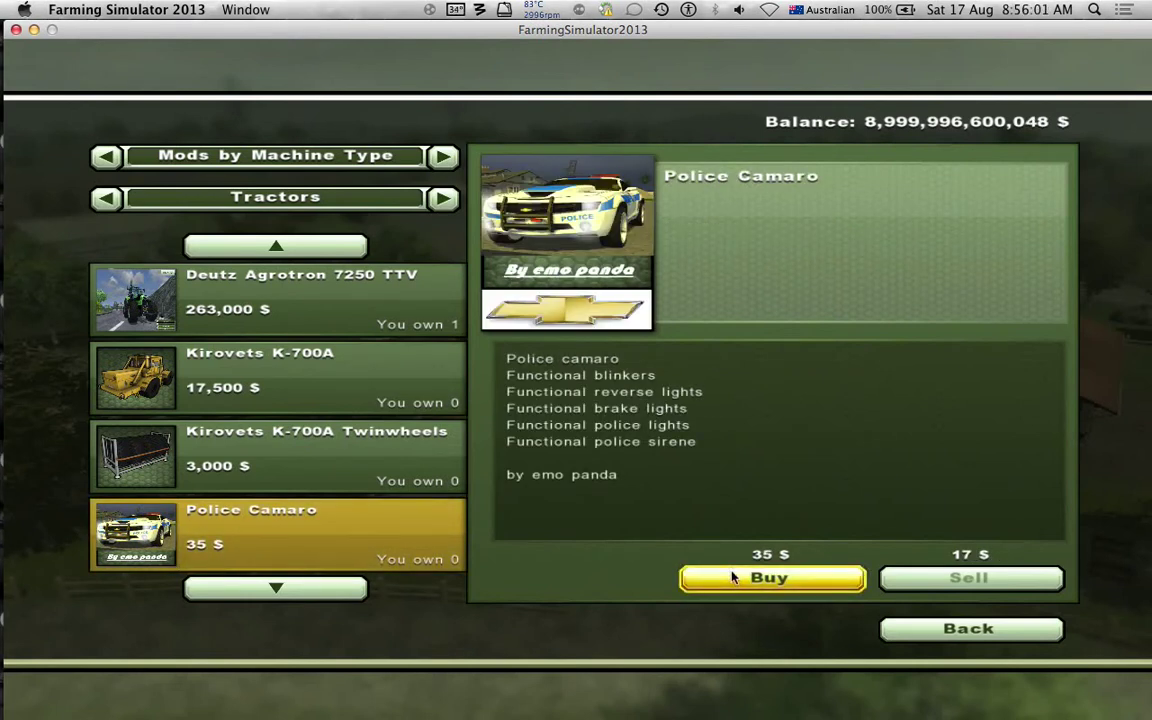
pyautogui.press('Return')
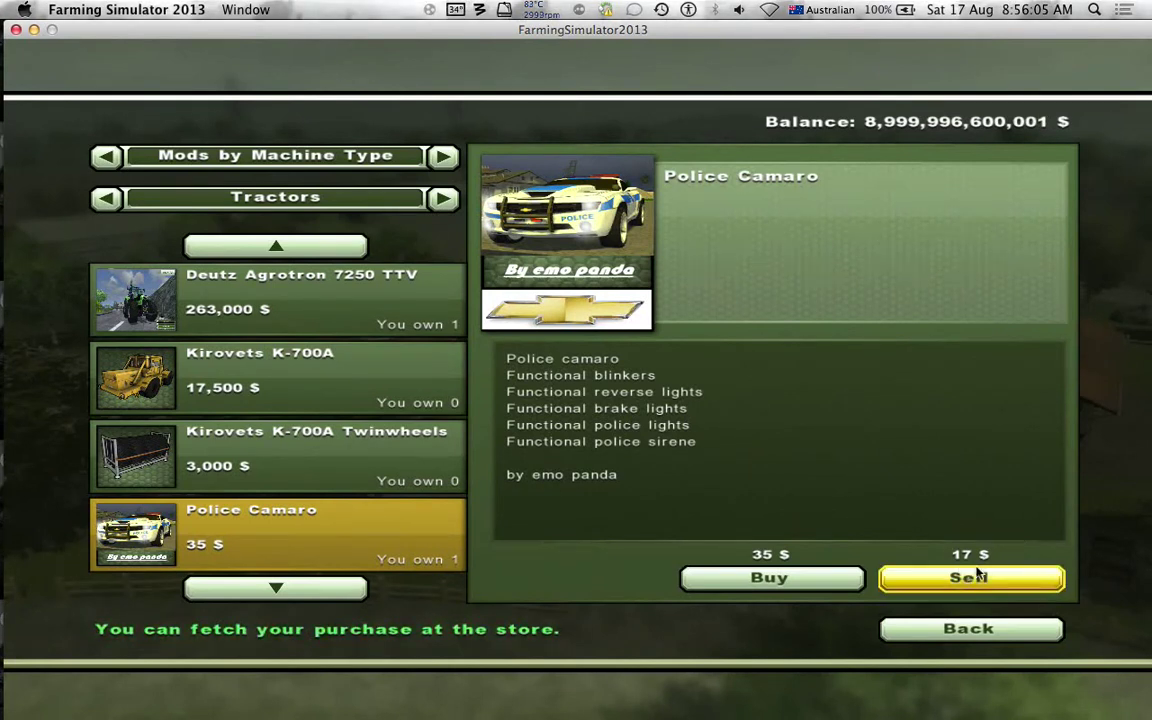
pyautogui.click(970, 630)
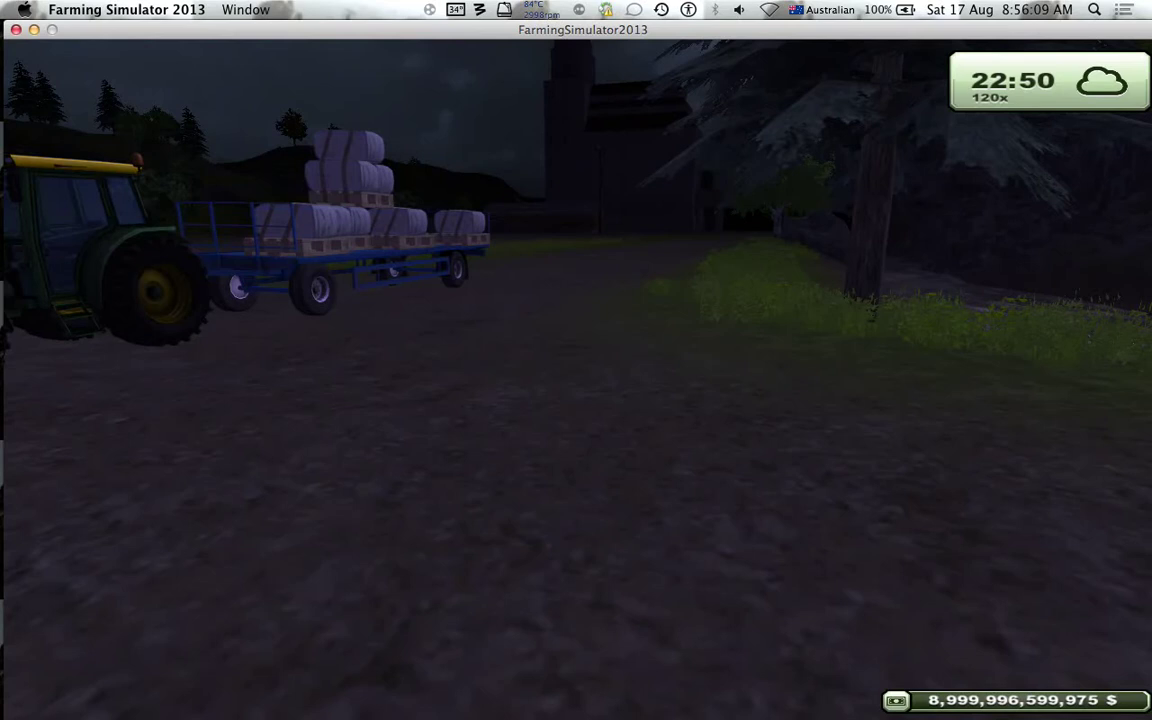
# Cycle through the owned vehicles until seated in the newly bought Police Camaro at the store
pyautogui.press('Tab')
pyautogui.press('Tab')
pyautogui.press('Tab')
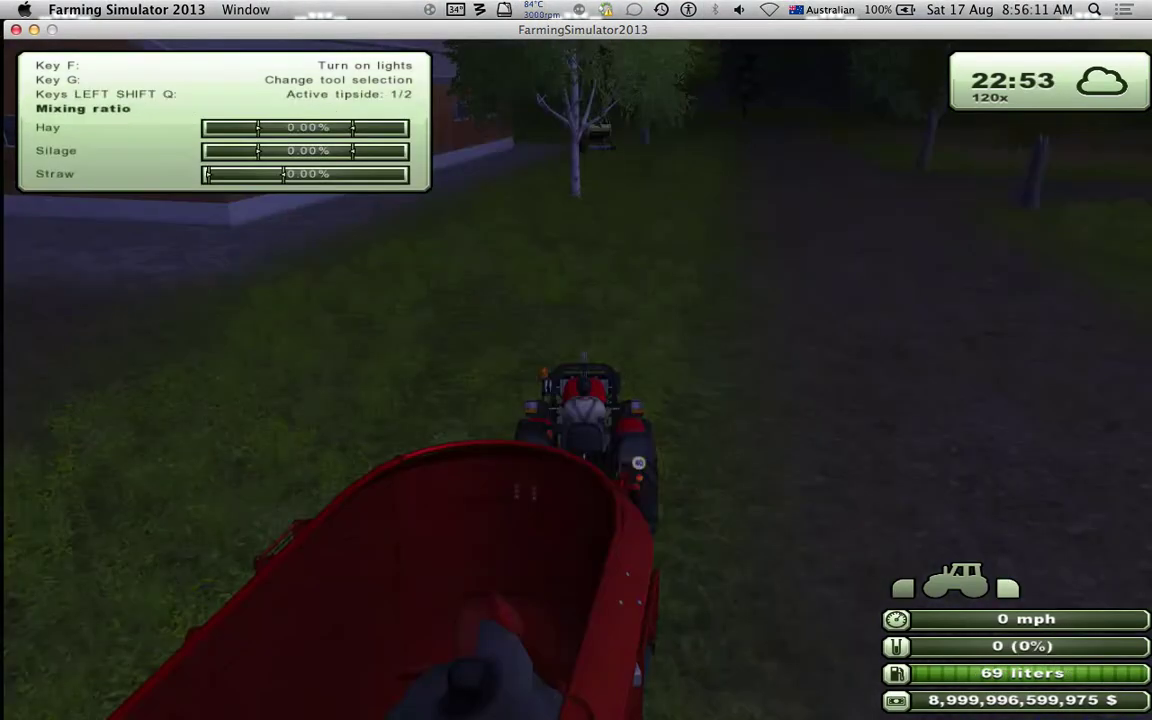
pyautogui.press('Tab')
pyautogui.press('Tab')
pyautogui.press('Tab')
pyautogui.press('Tab')
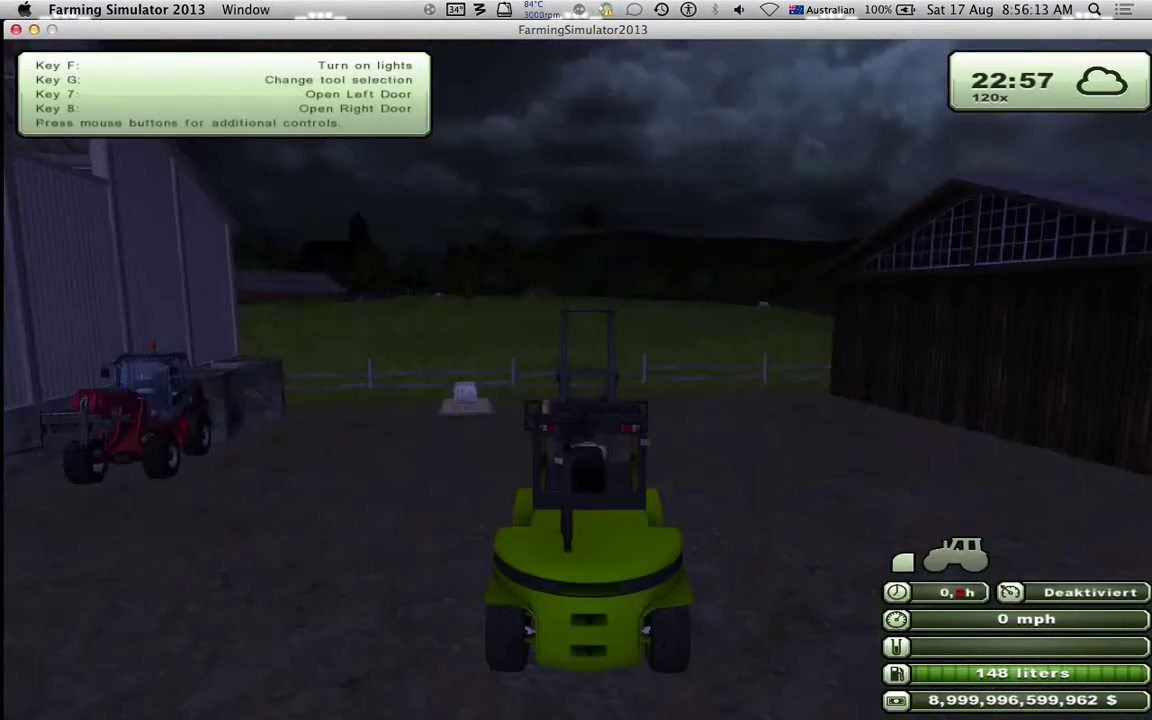
pyautogui.press('Tab')
pyautogui.press('Tab')
pyautogui.press('Tab')
pyautogui.press('Tab')
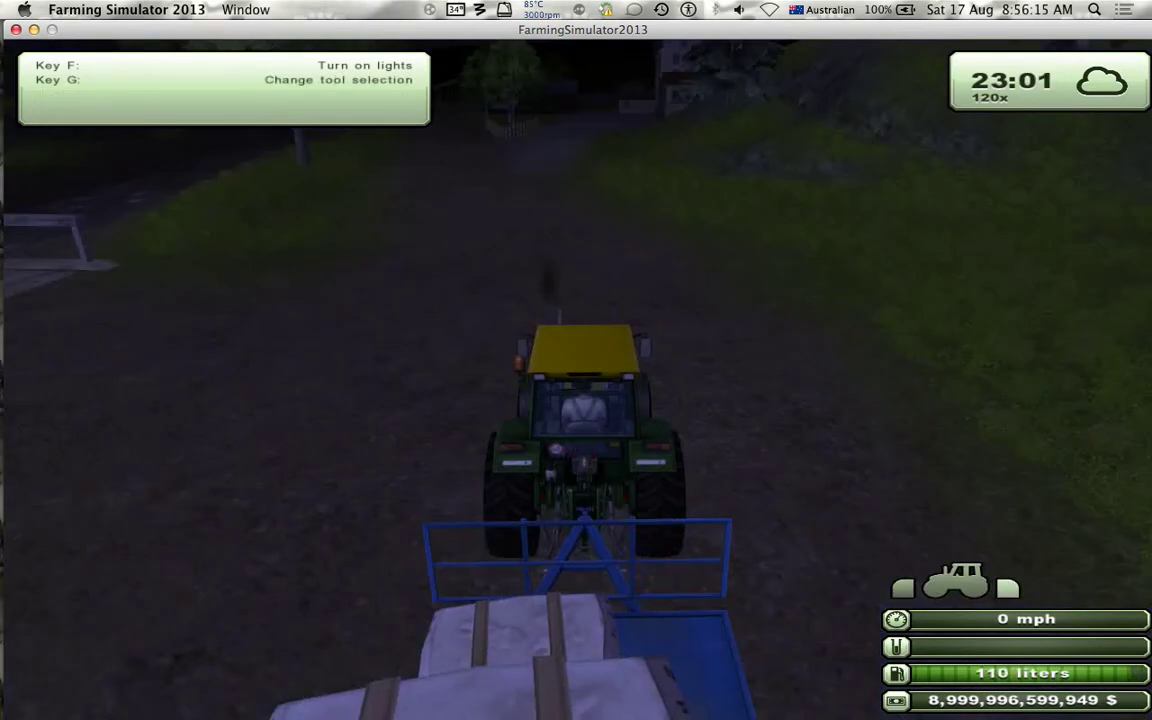
pyautogui.press('Tab')
pyautogui.press('Tab')
pyautogui.press('Tab')
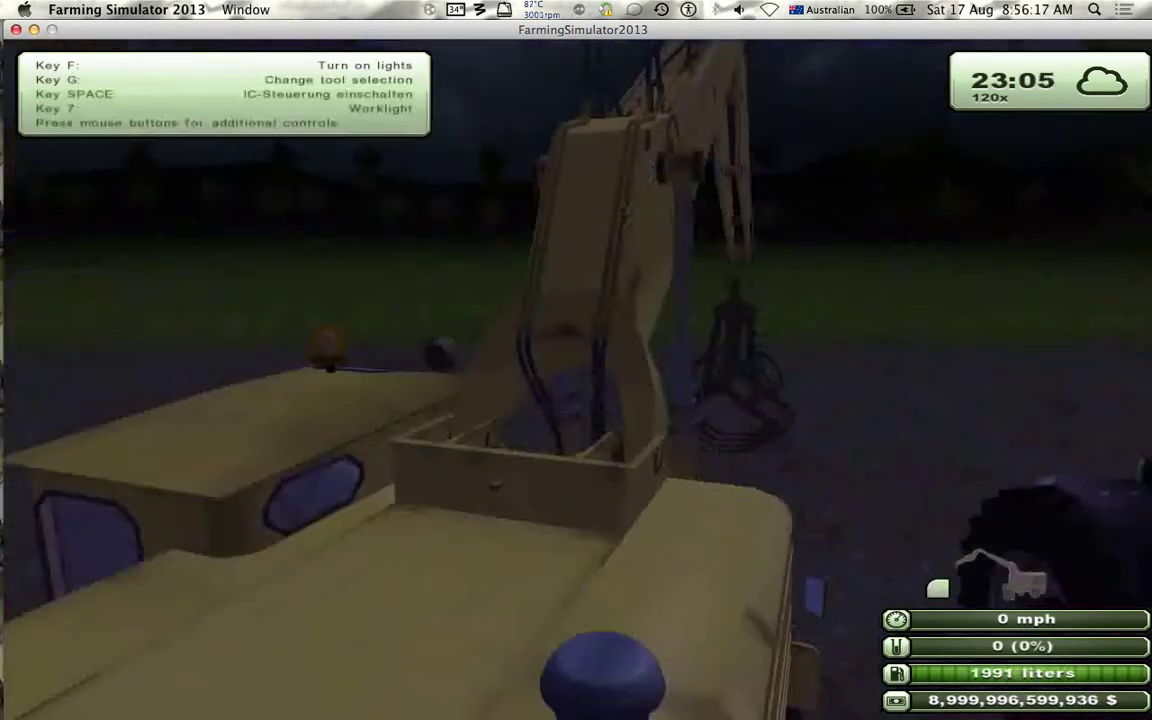
pyautogui.press('Tab')
pyautogui.press('Tab')
pyautogui.press('Tab')
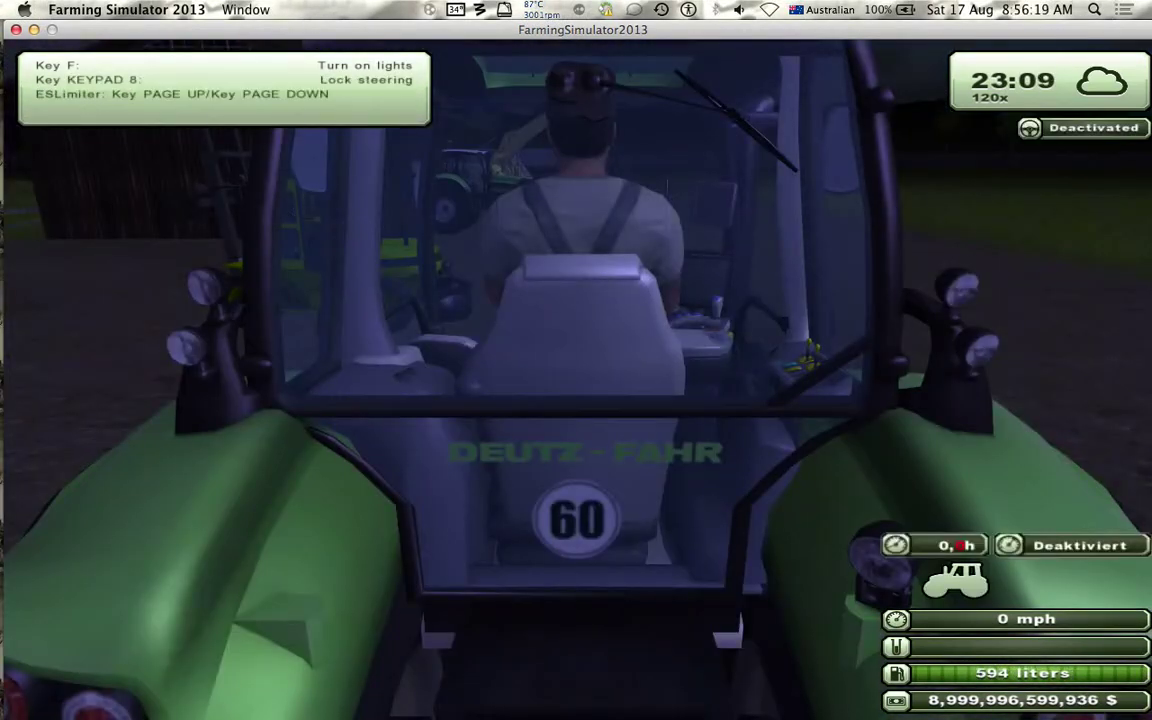
pyautogui.press('Tab')
pyautogui.press('Tab')
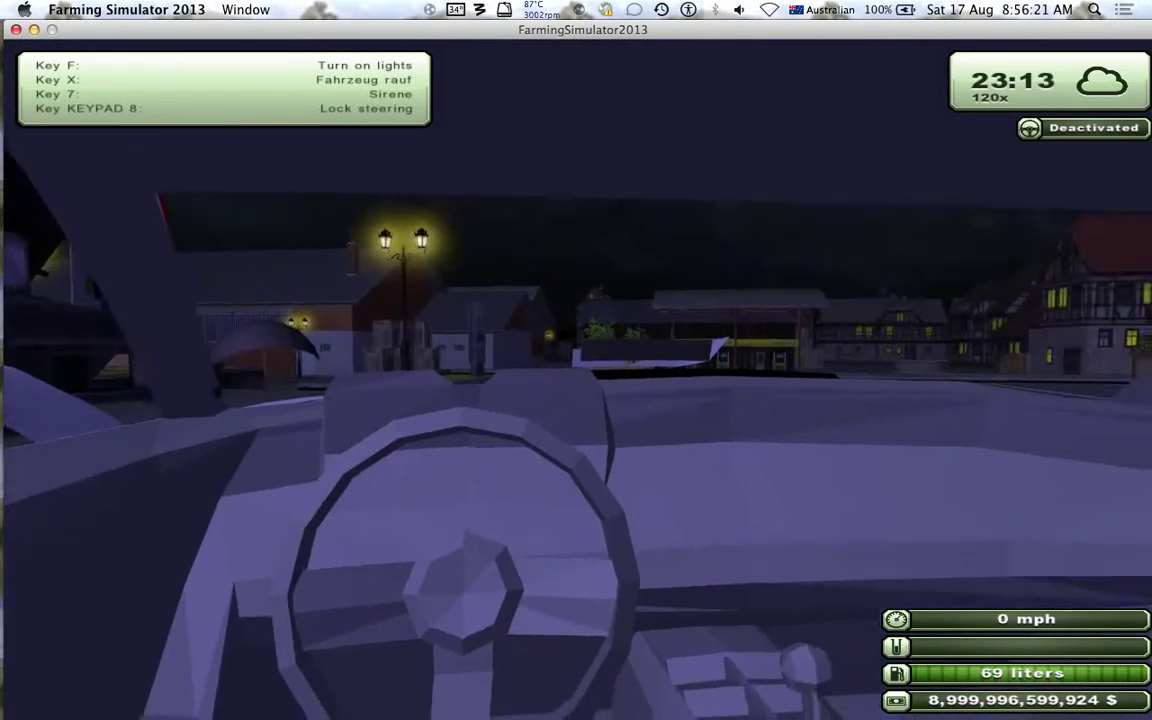
# Change the Police Camaro to the outside camera view and reverse it away from the red tractor
pyautogui.press('c')
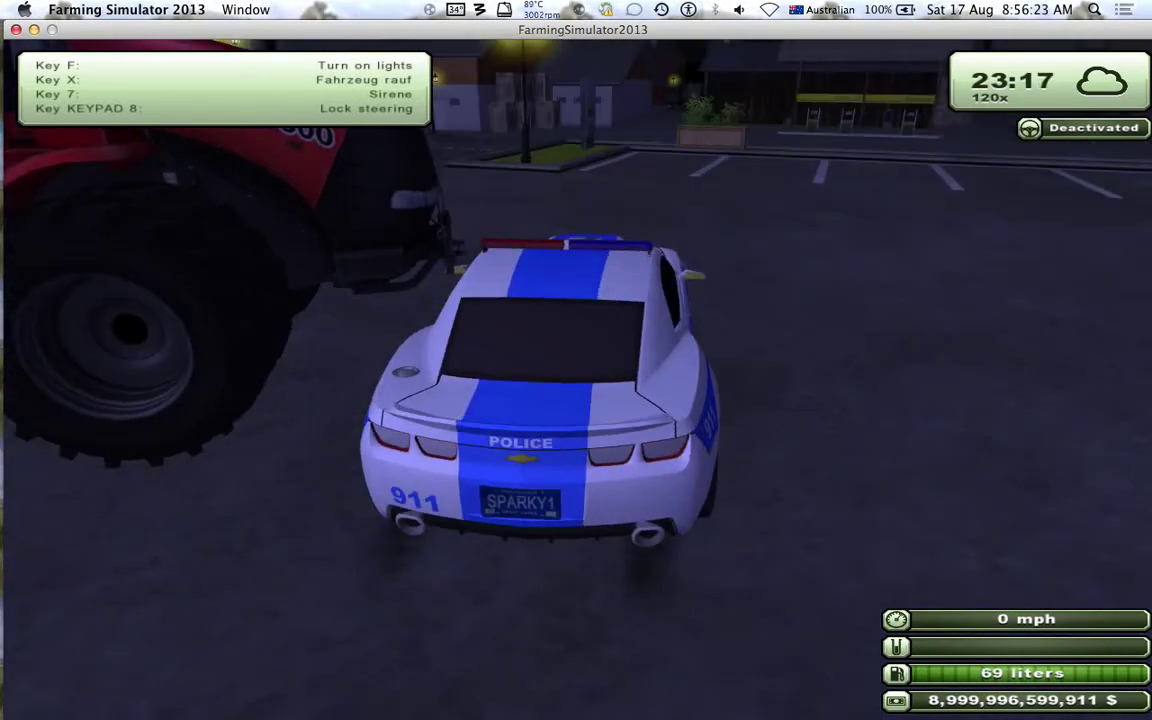
pyautogui.press('Down')
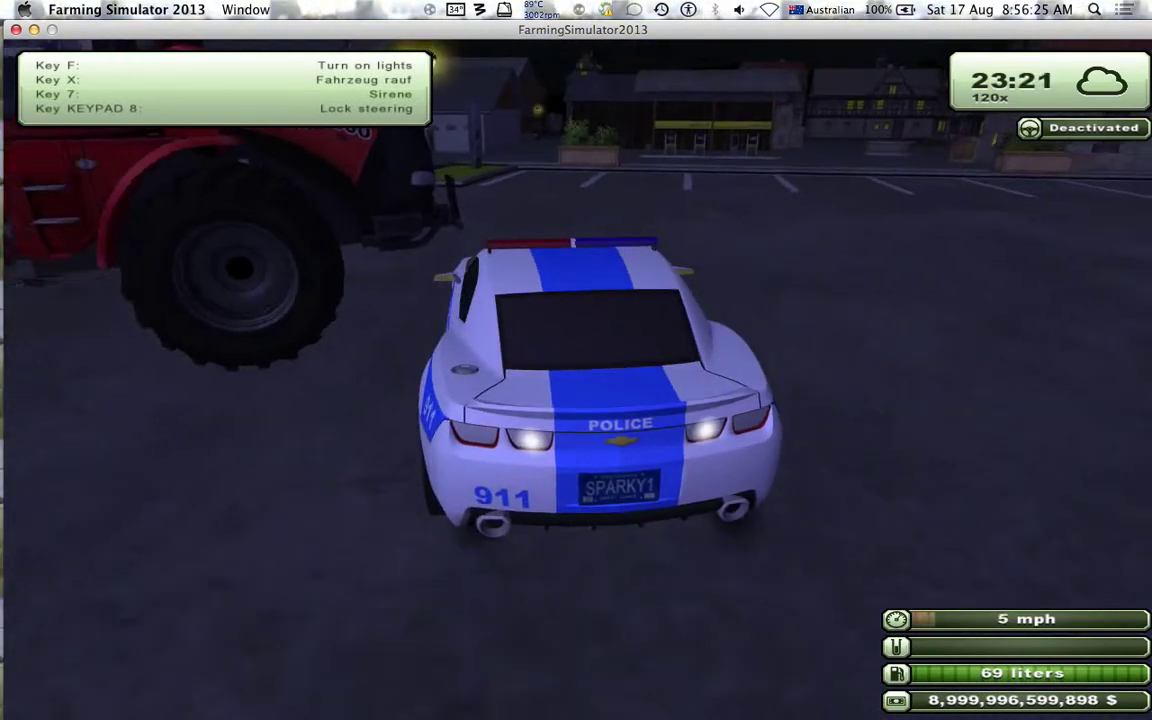